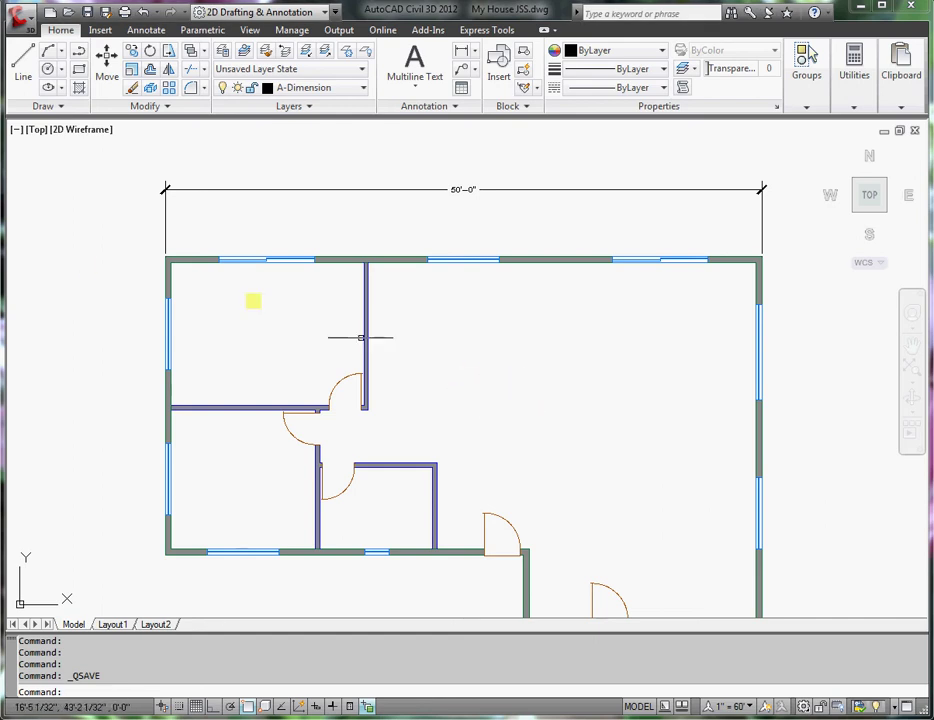
Step: Thaw the A-Construction Line layer and turn it on to show the interior walls' centrelines
scroll(157, 259, up, 3)
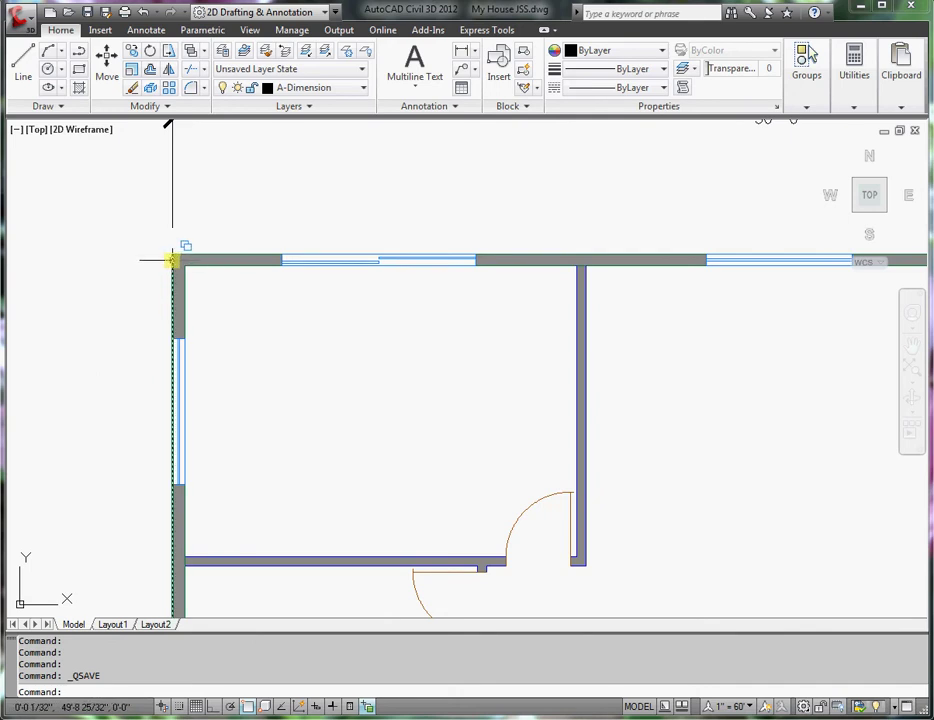
mouse_move(172, 260)
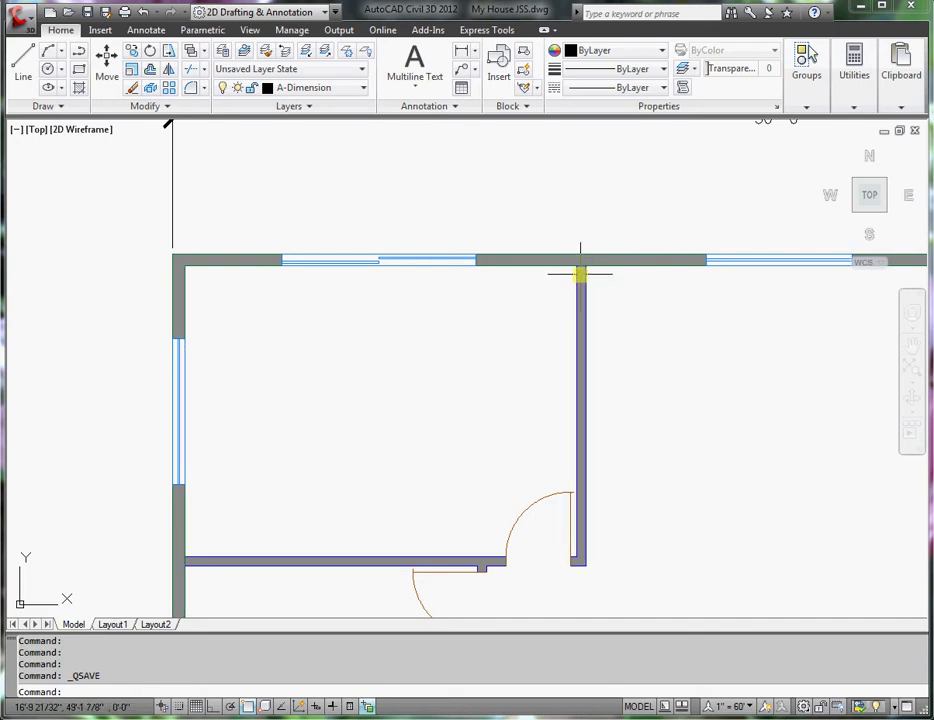
scroll(580, 273, up, 3)
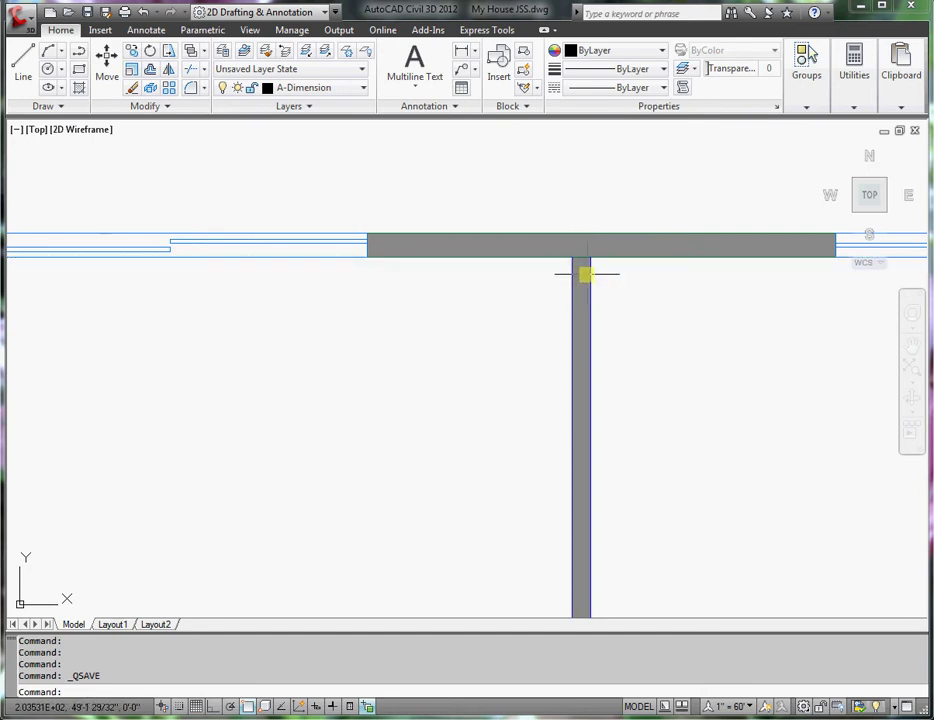
mouse_move(588, 271)
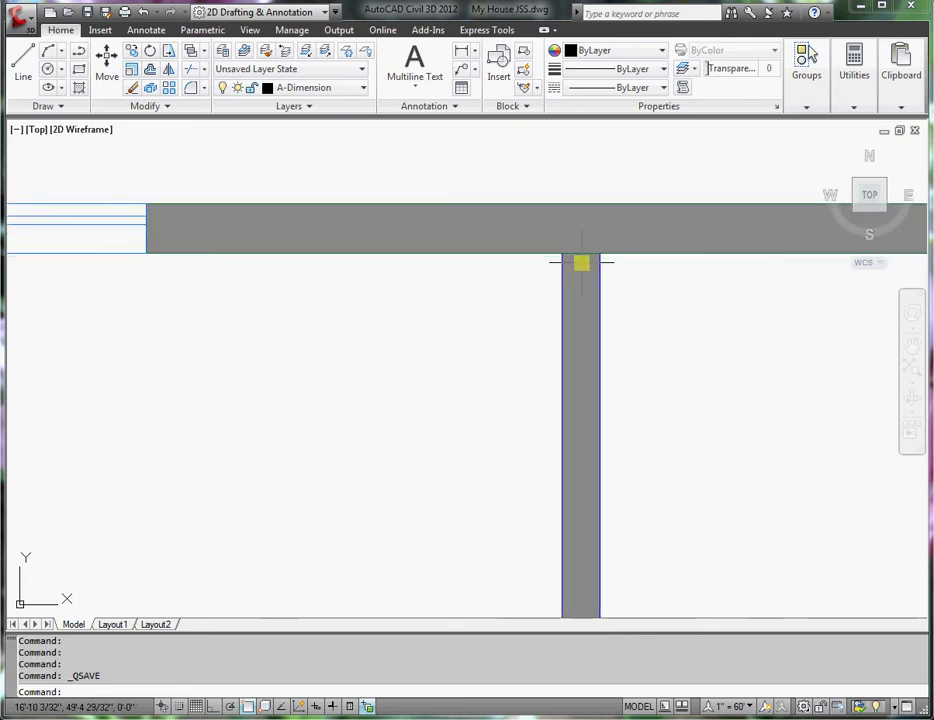
scroll(582, 262, down, 3)
scroll(582, 262, down, 2)
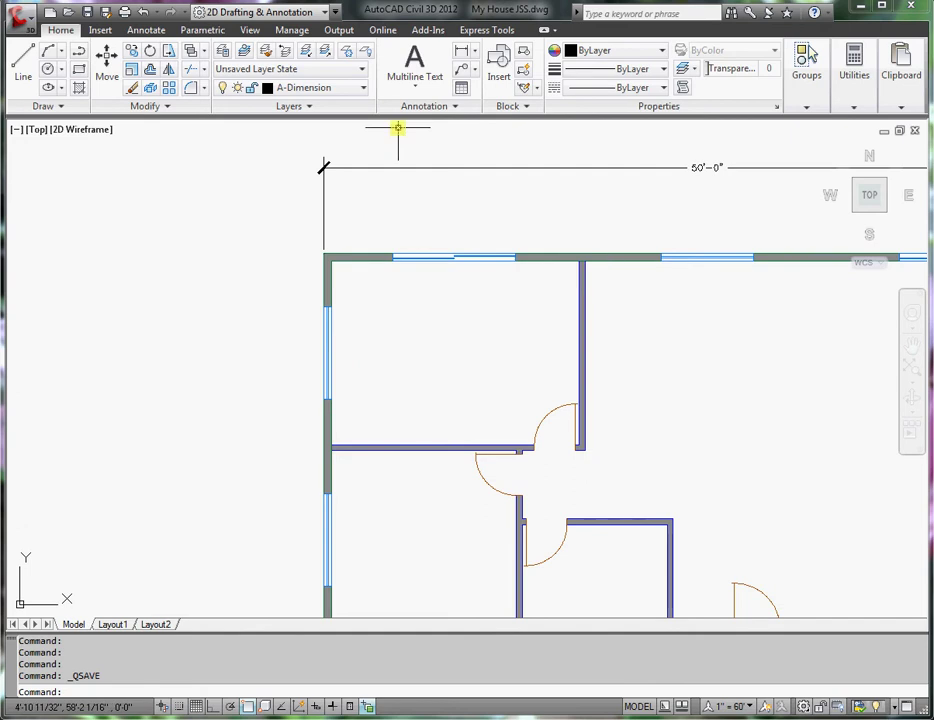
click(365, 90)
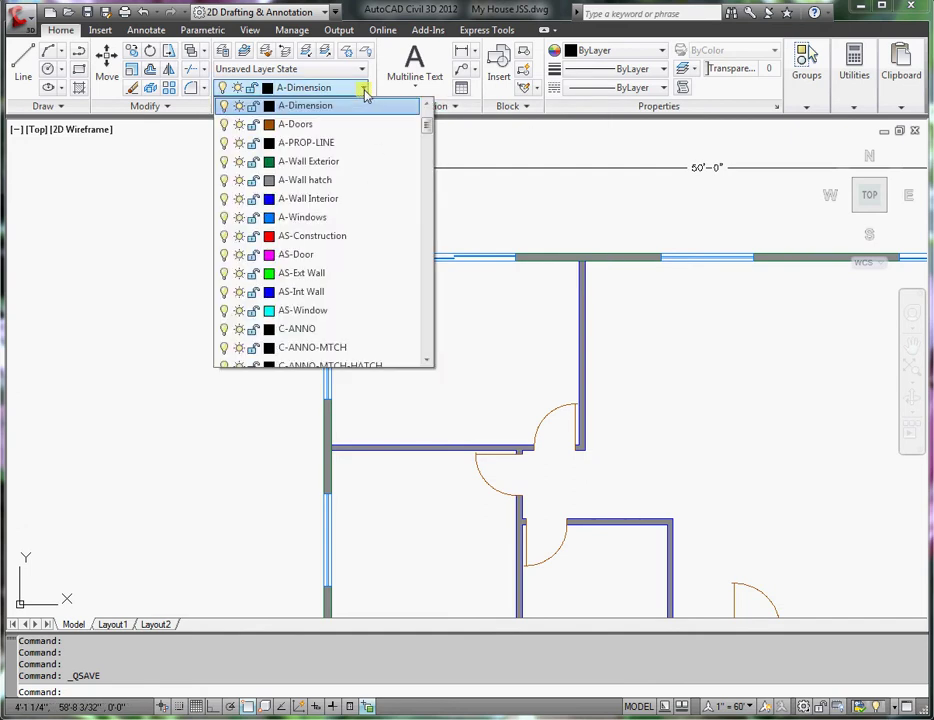
drag(429, 129, 429, 119)
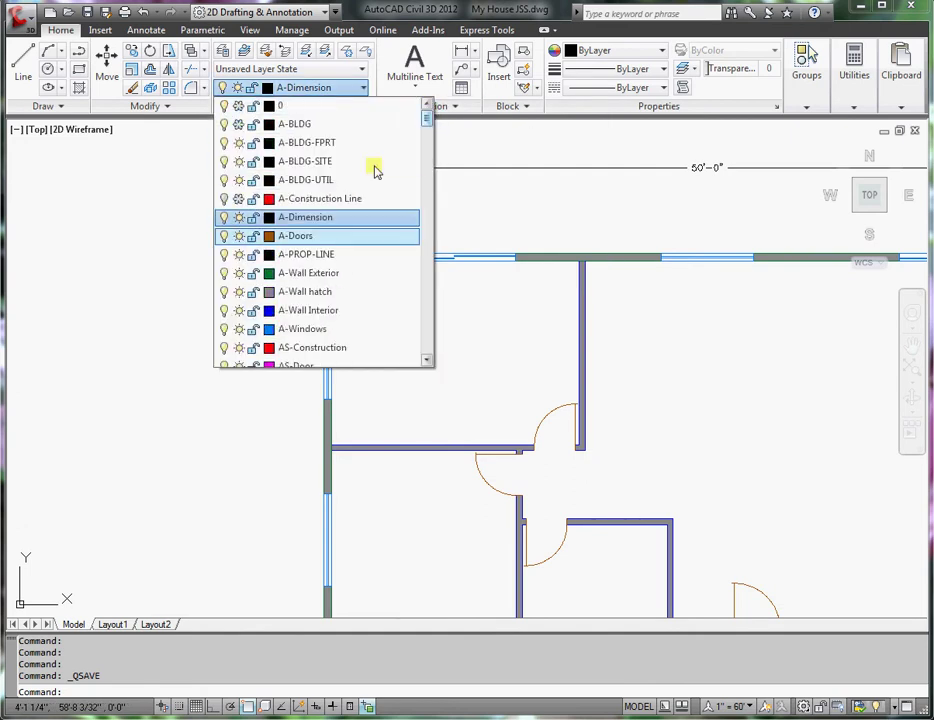
click(236, 199)
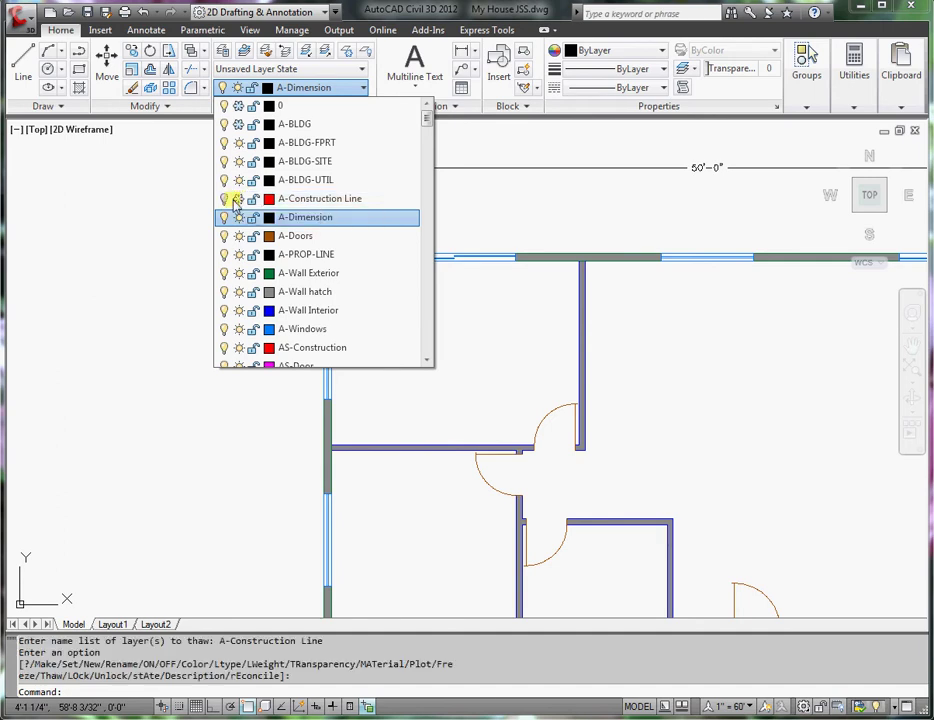
click(225, 199)
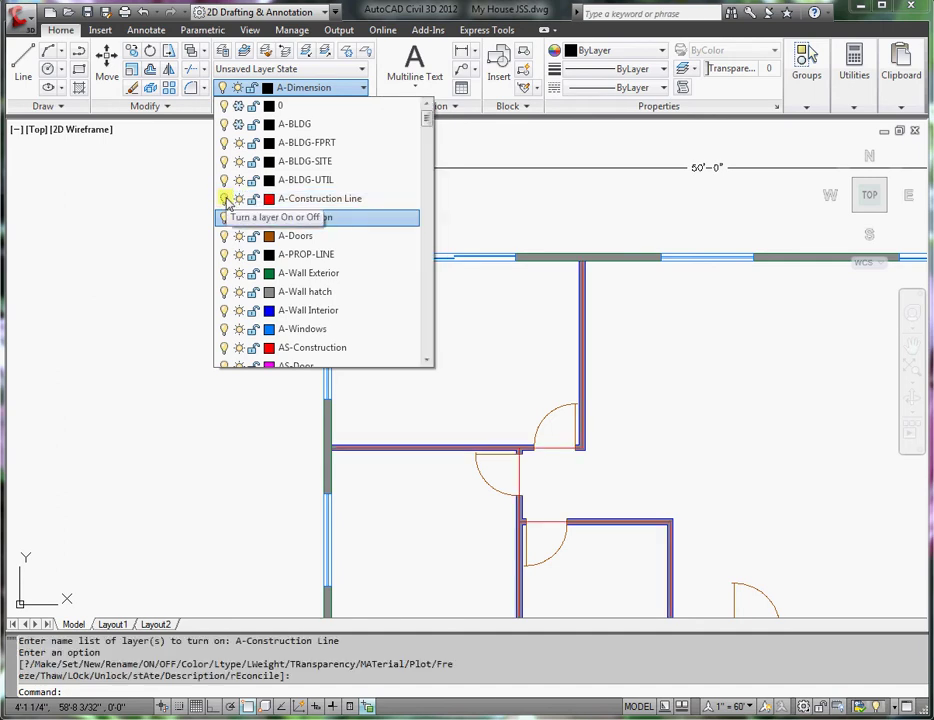
click(496, 197)
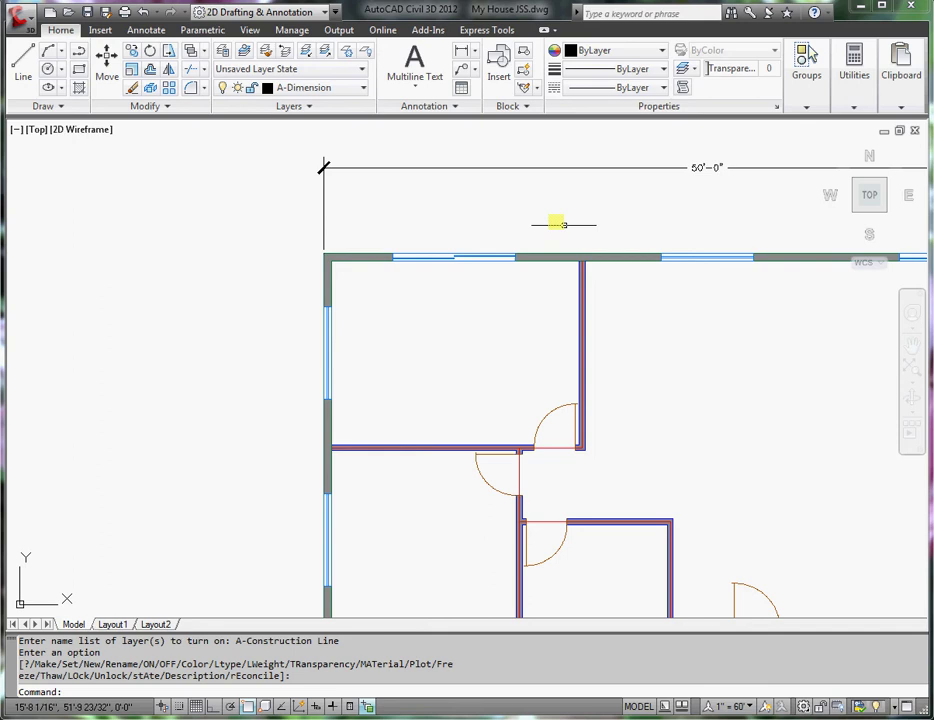
Step: Add a linear dimension from the house's upper-left outer corner to the first interior wall's centreline, placed just below the overall width dimension
scroll(584, 256, up, 4)
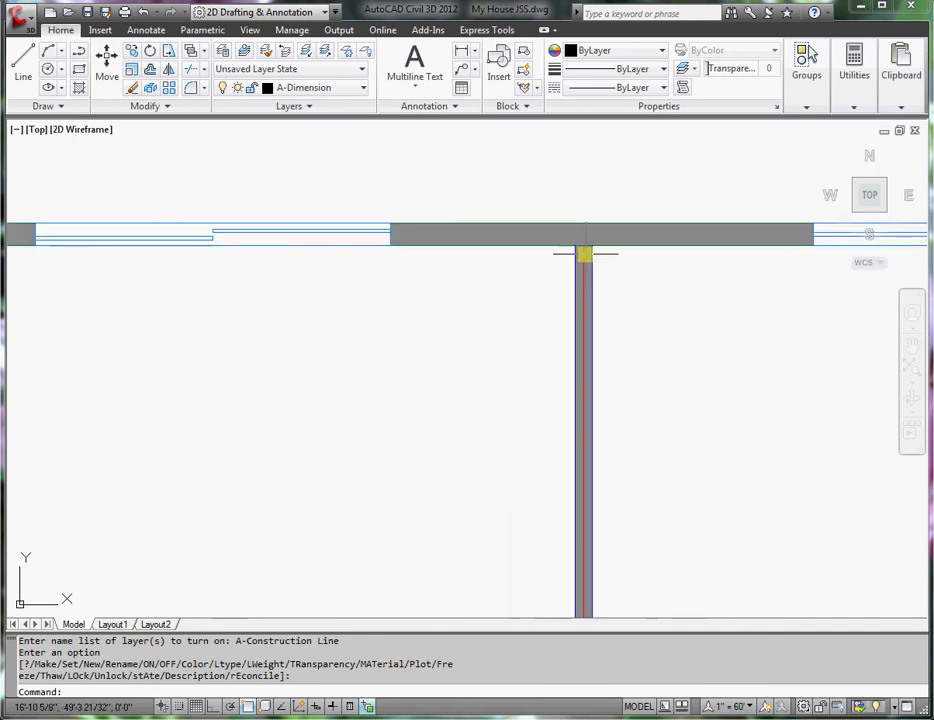
scroll(584, 253, down, 4)
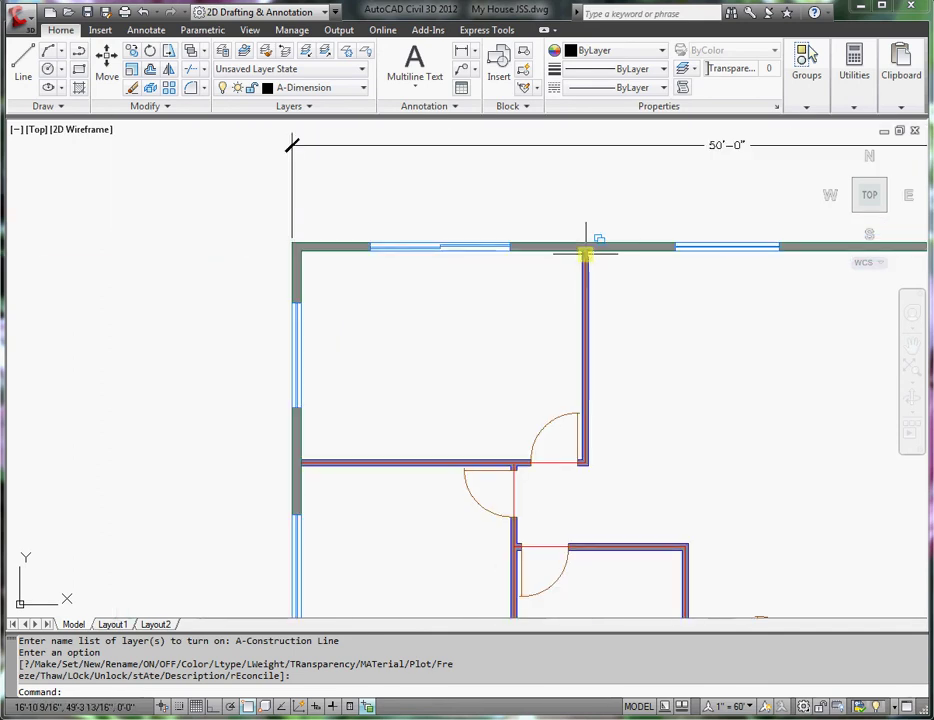
middle_drag(559, 208, 527, 242)
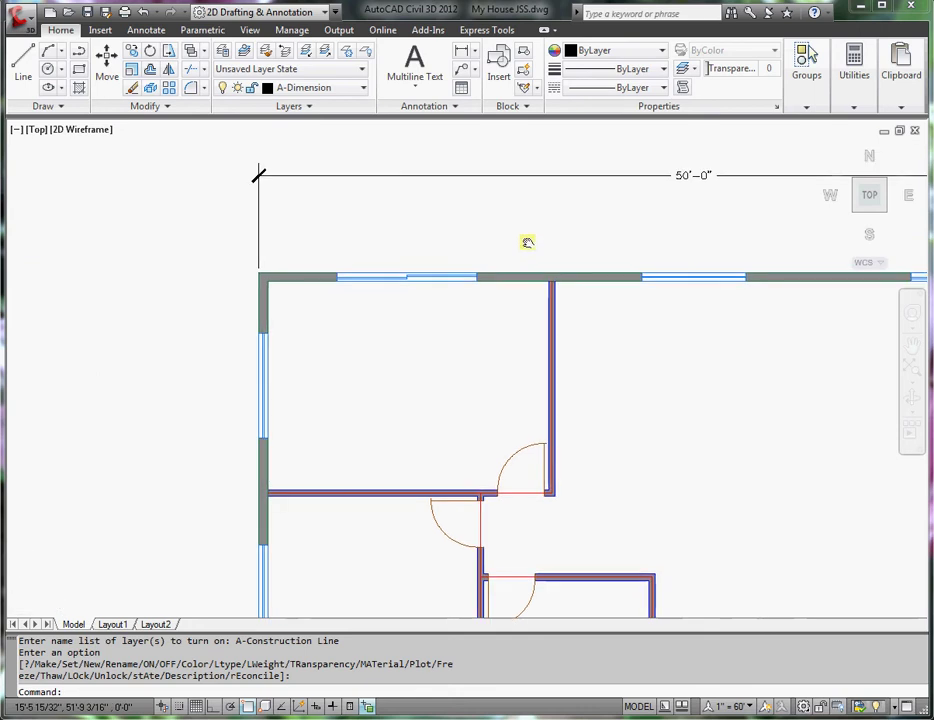
click(146, 30)
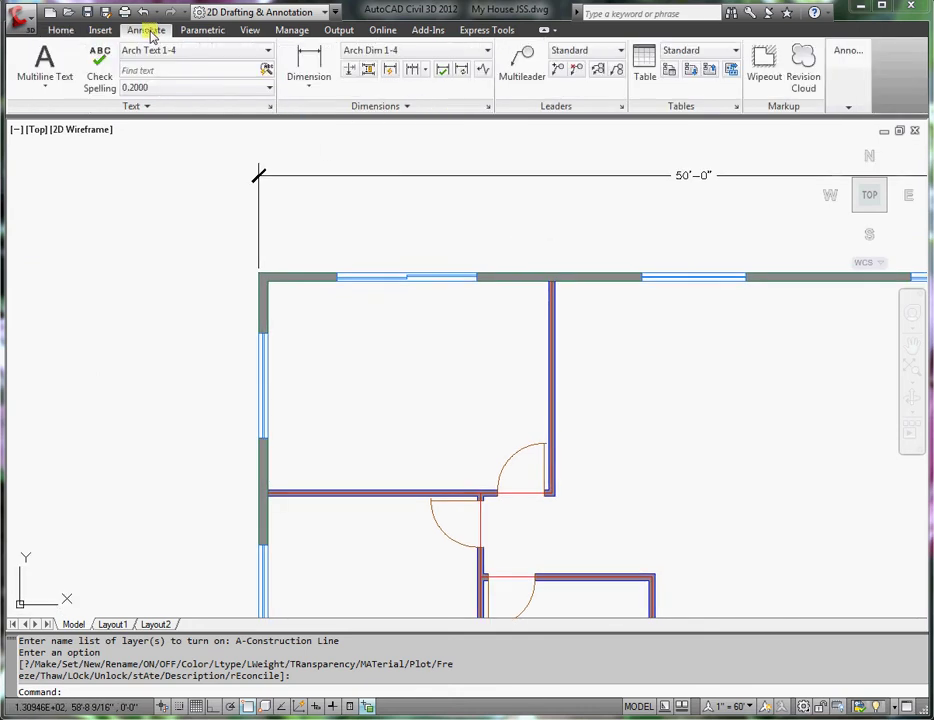
click(309, 63)
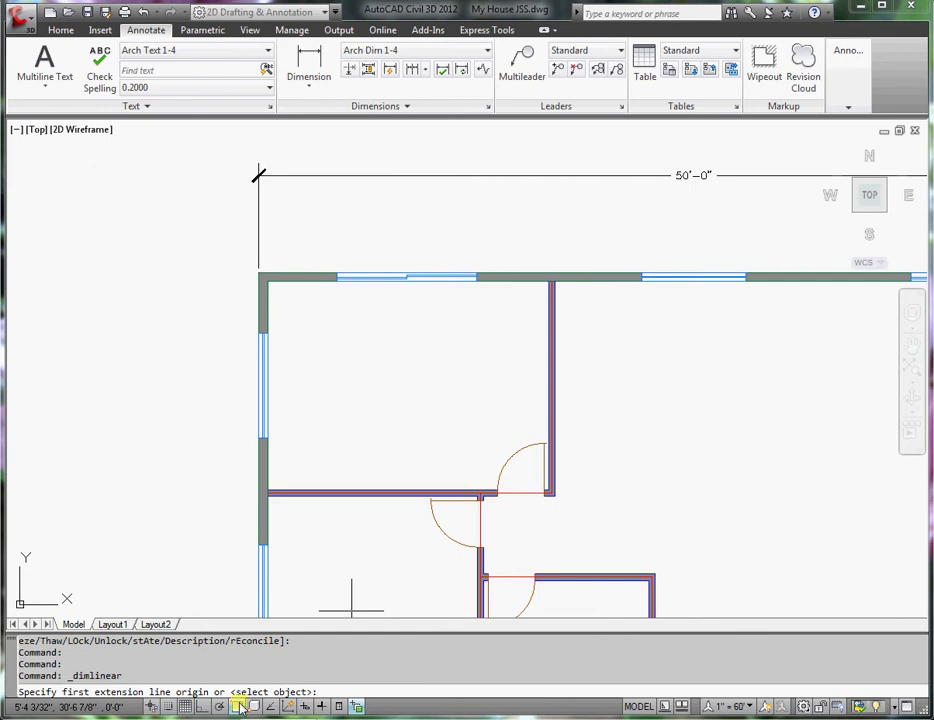
click(258, 273)
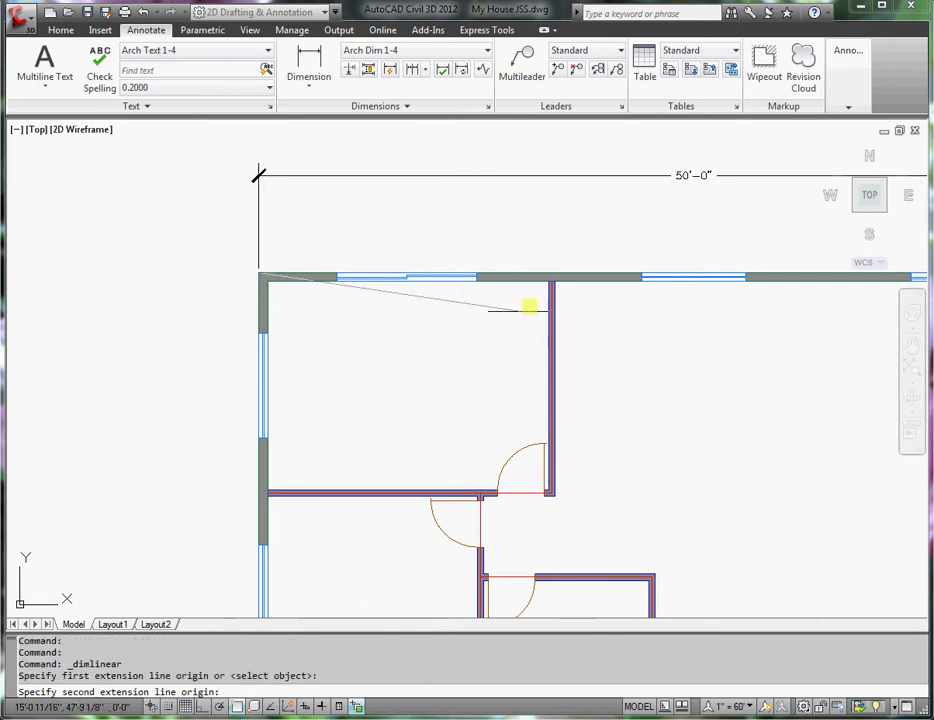
scroll(554, 281, up, 5)
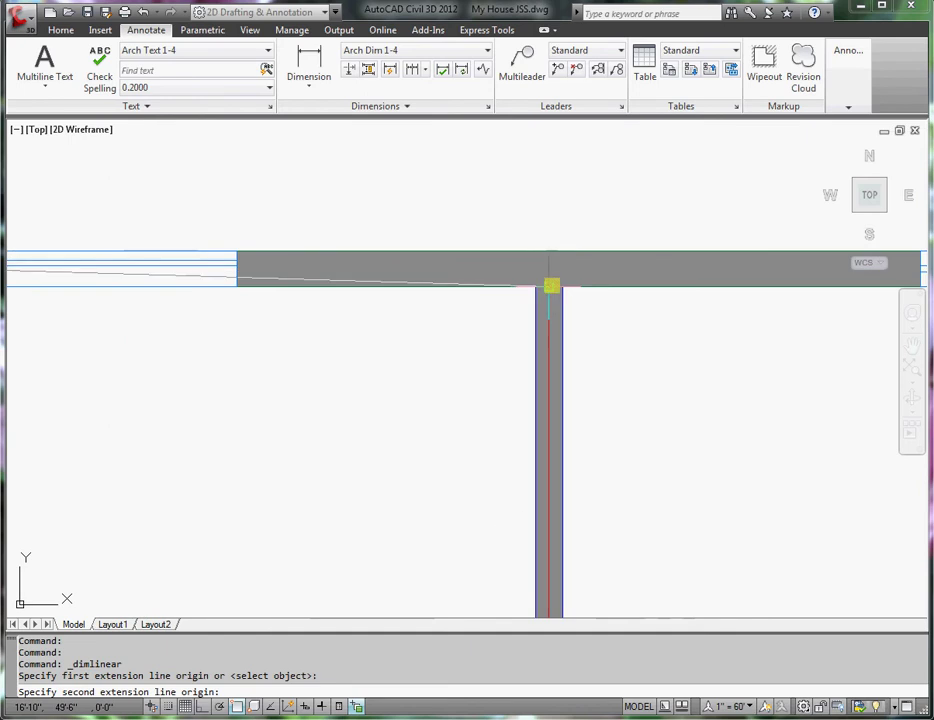
click(553, 281)
scroll(552, 284, down, 5)
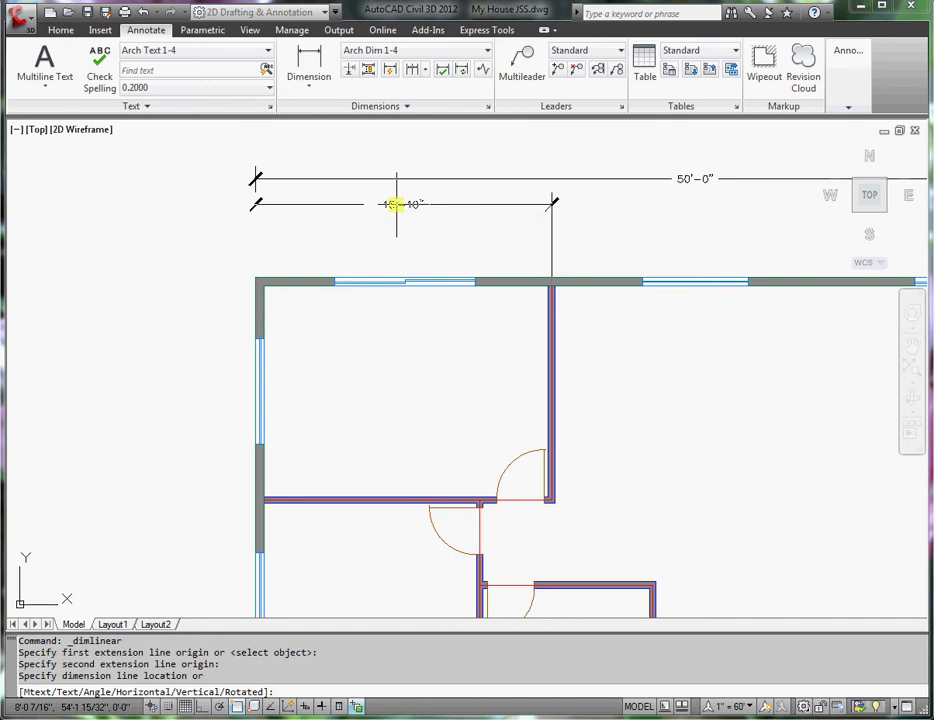
click(397, 204)
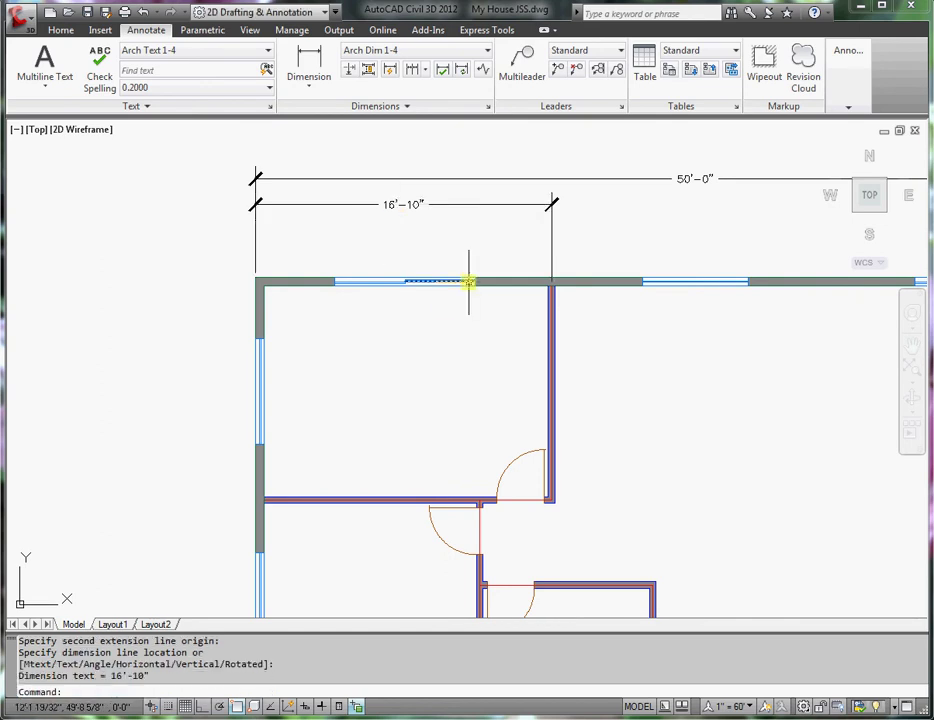
Step: Add a linear dimension from that interior wall's centreline to the upper-right outer corner, aligned with the neighbouring room dimension
middle_drag(484, 263, 375, 294)
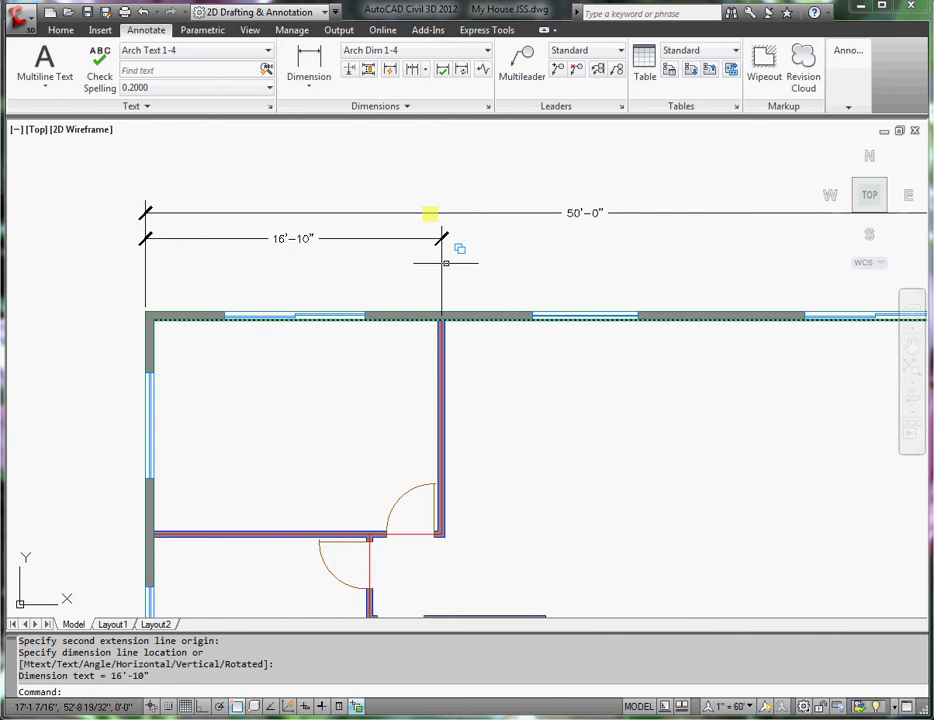
click(309, 64)
scroll(457, 340, up, 3)
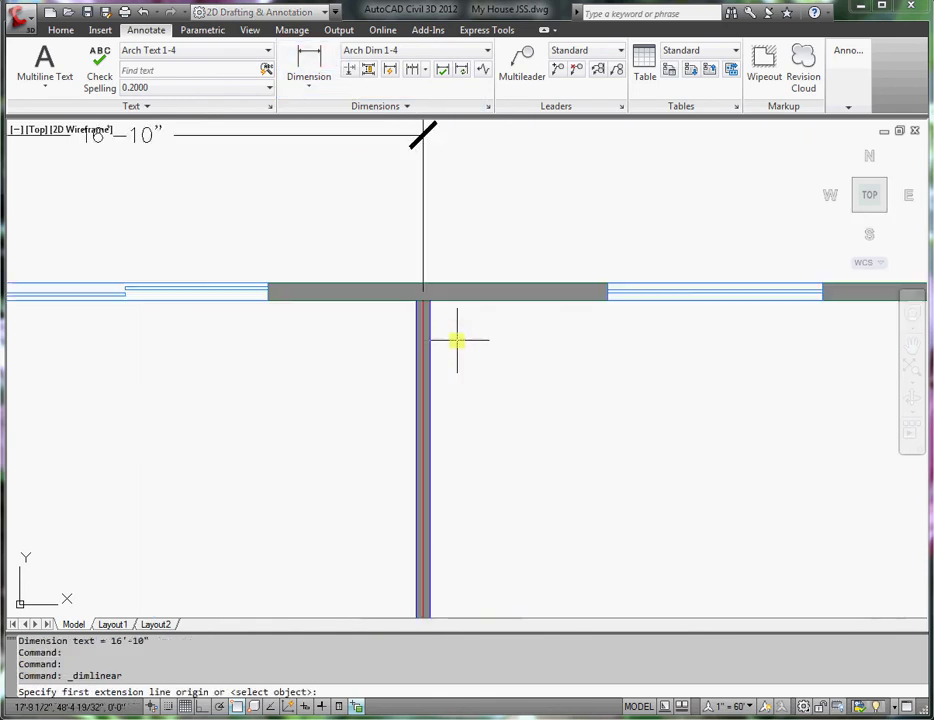
click(423, 292)
scroll(444, 313, down, 4)
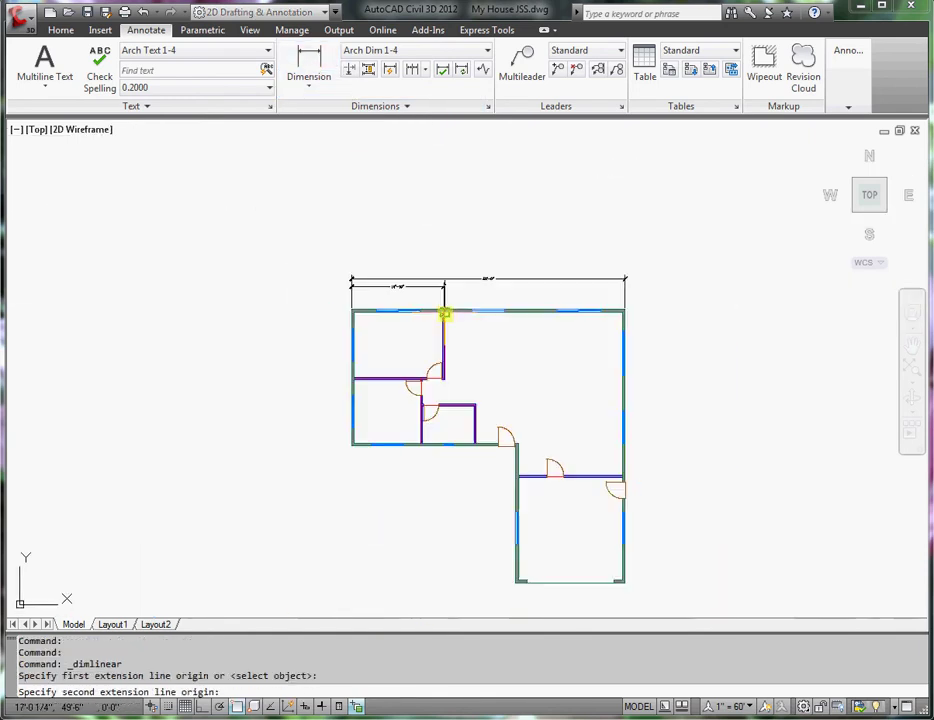
scroll(640, 313, up, 5)
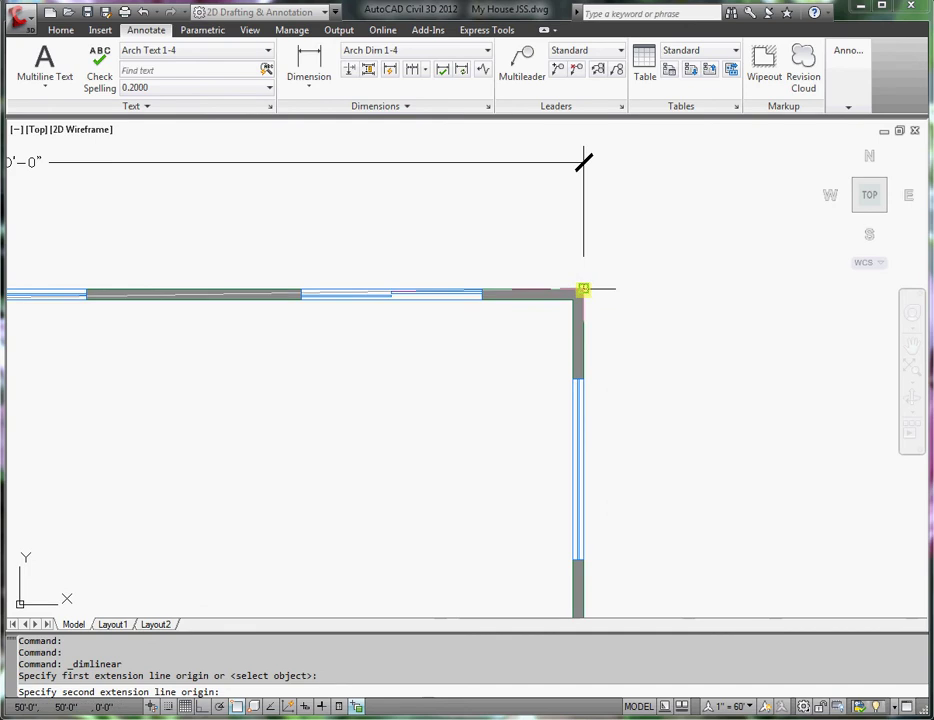
click(583, 289)
scroll(205, 242, down, 2)
middle_drag(288, 242, 547, 261)
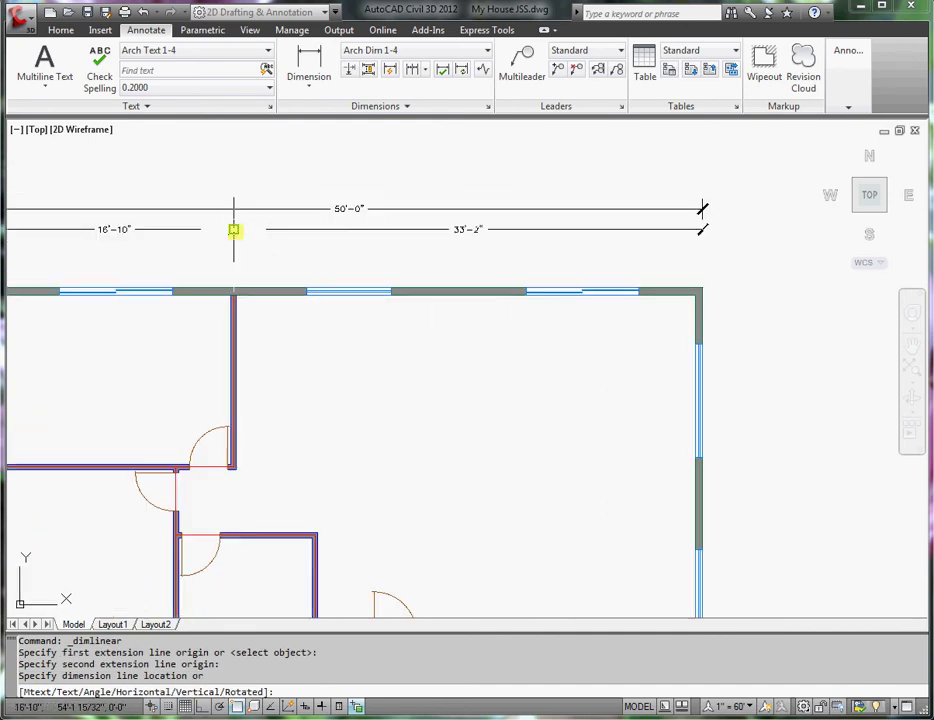
click(234, 231)
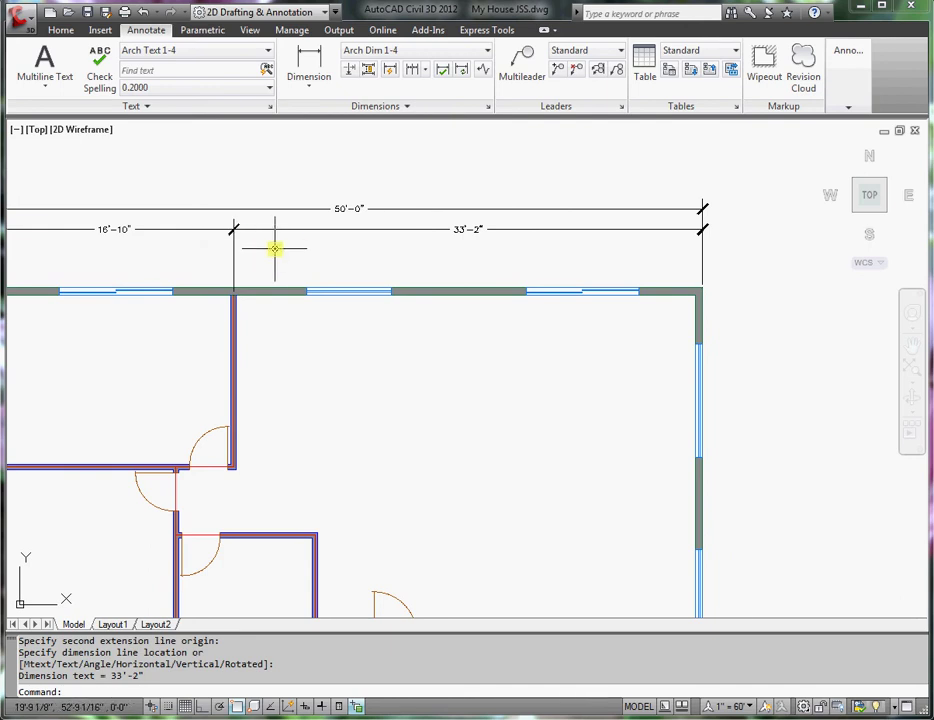
Step: Dimension from the upper-left outer corner to the midpoint of the first top-wall window, placed below the room dimension
middle_drag(302, 246, 438, 281)
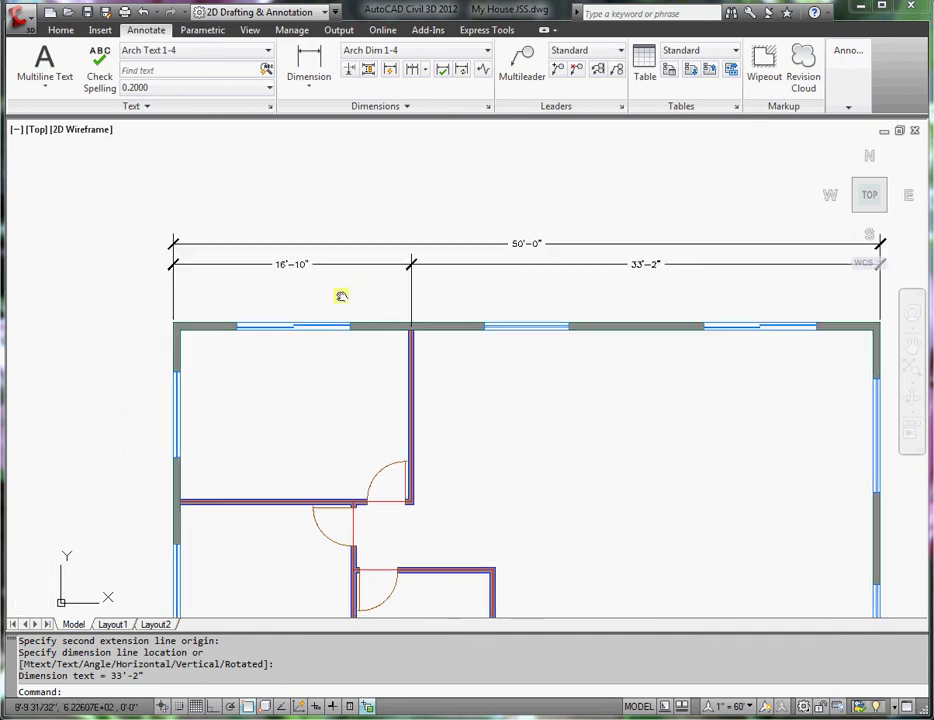
scroll(384, 290, up, 2)
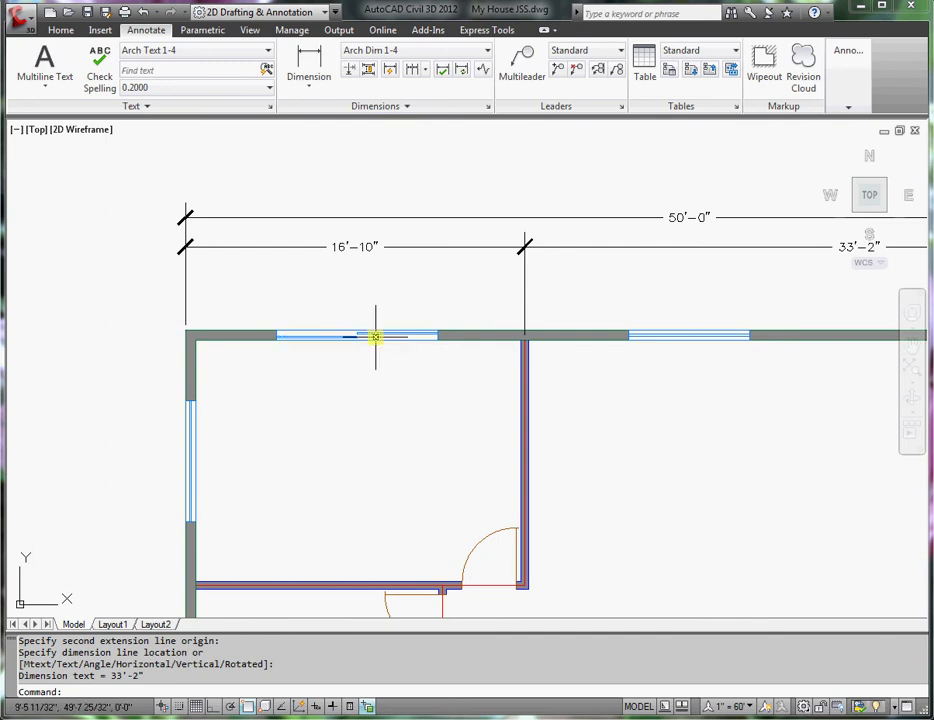
click(309, 70)
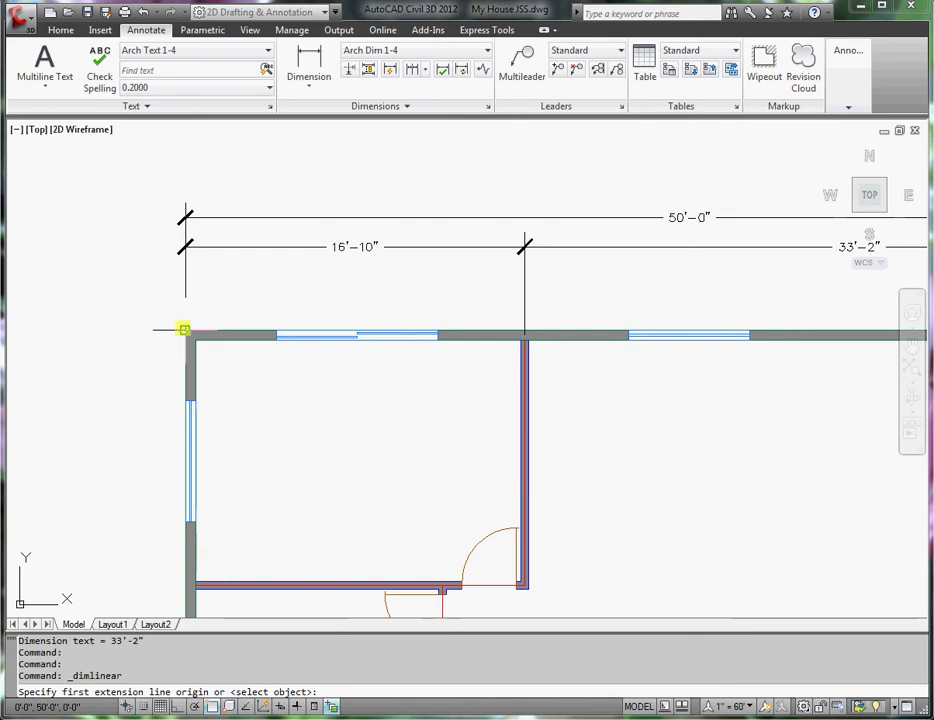
click(184, 329)
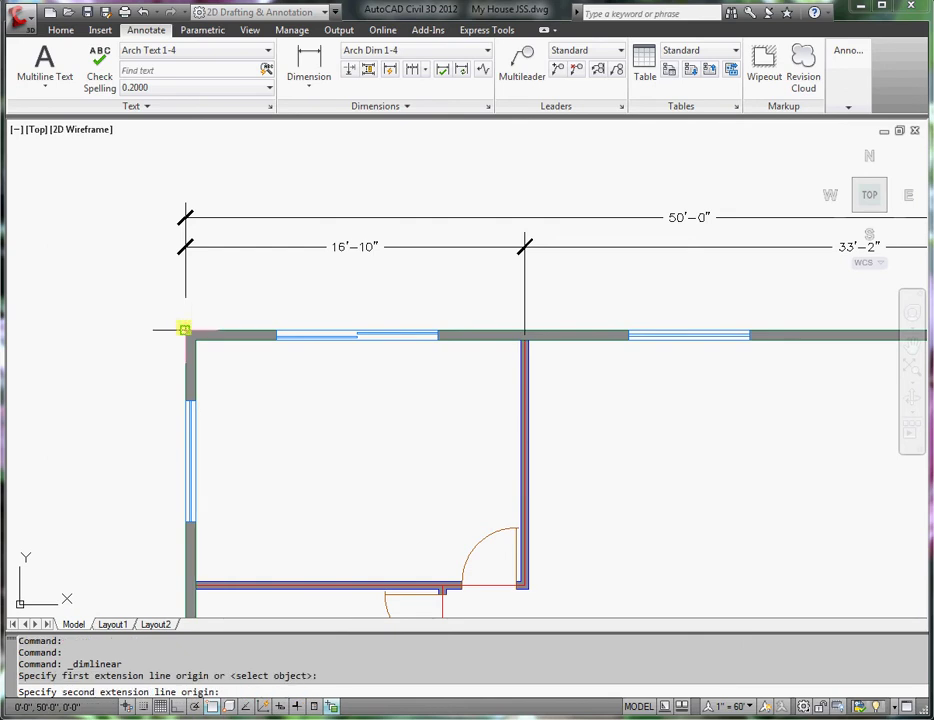
click(356, 329)
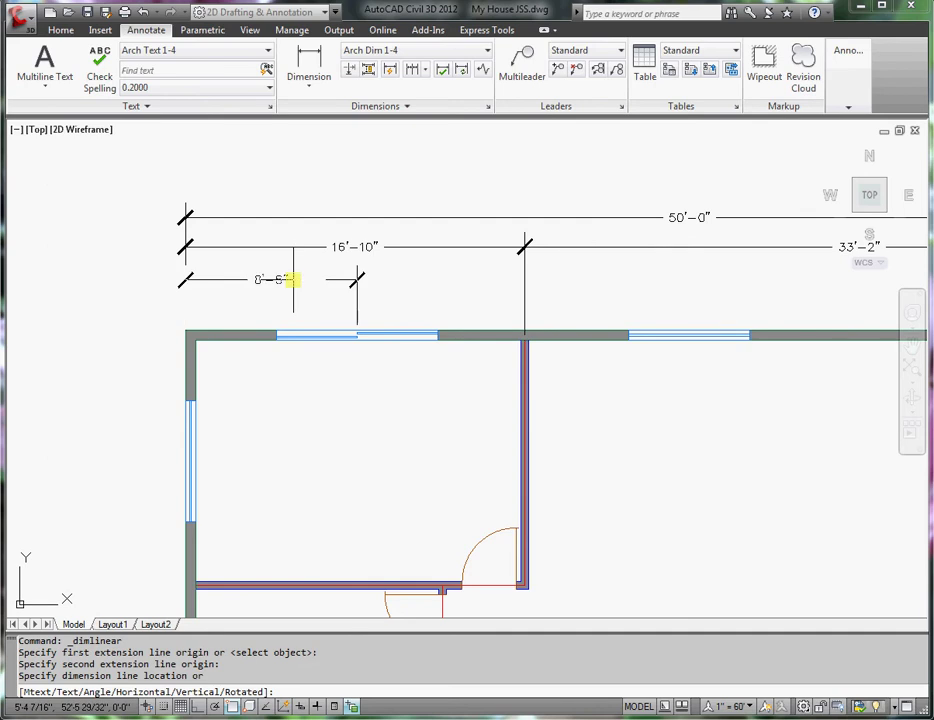
click(291, 278)
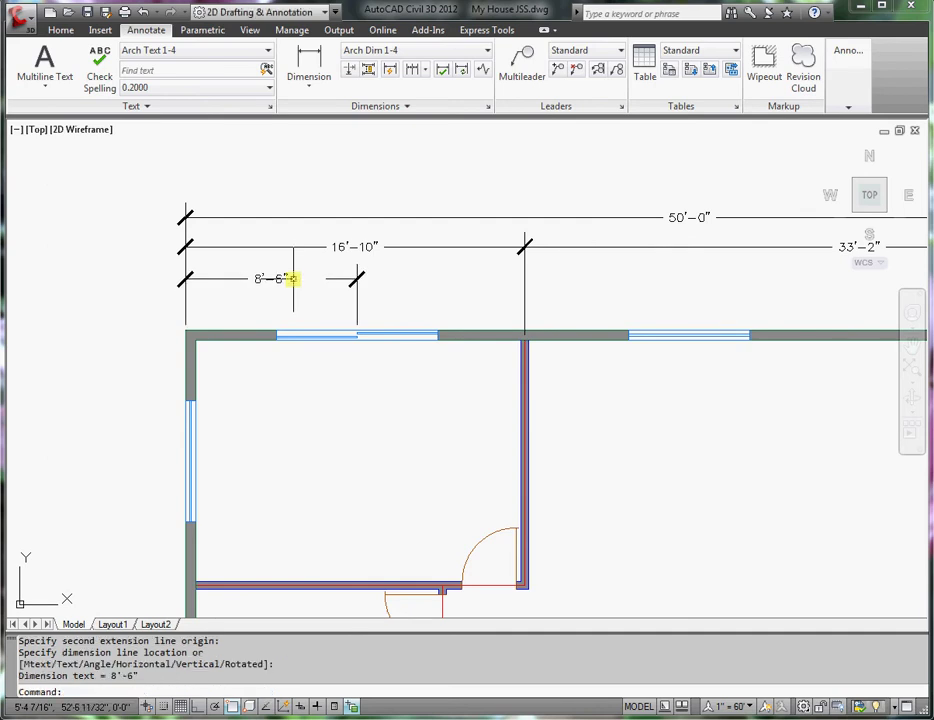
Step: Add a linear dimension from the first top-wall window's midpoint to the interior wall's centreline, aligned with the neighbouring window dimension
click(309, 64)
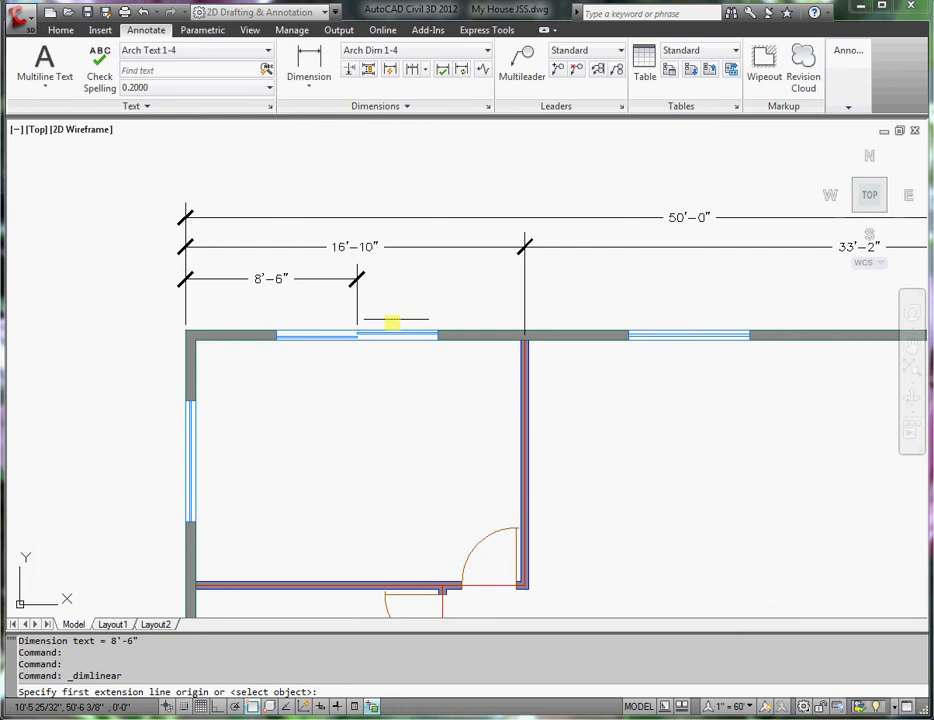
click(358, 331)
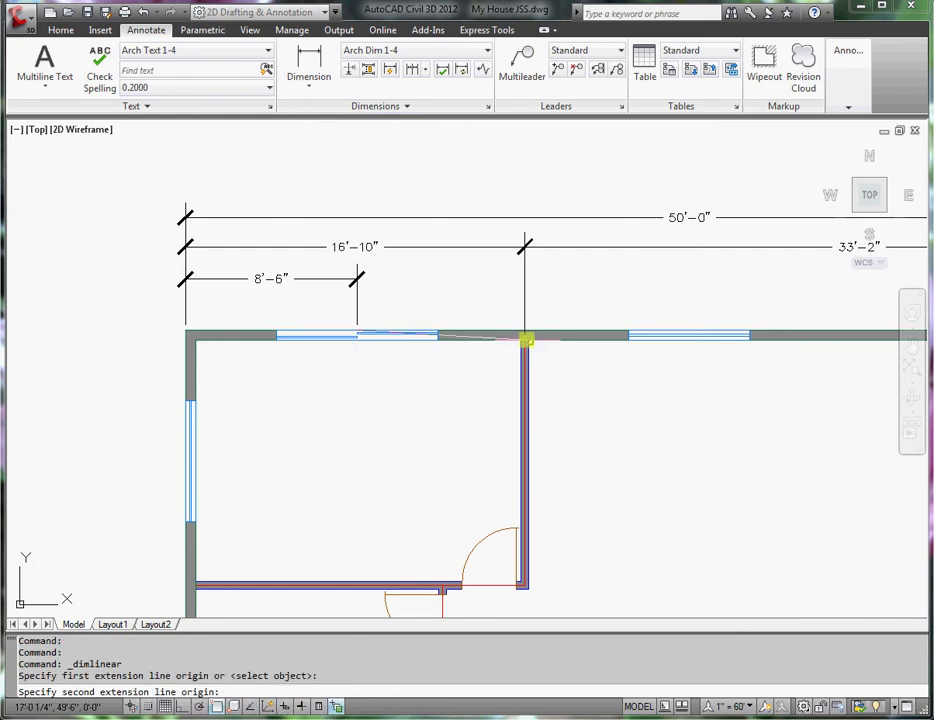
scroll(522, 340, up, 3)
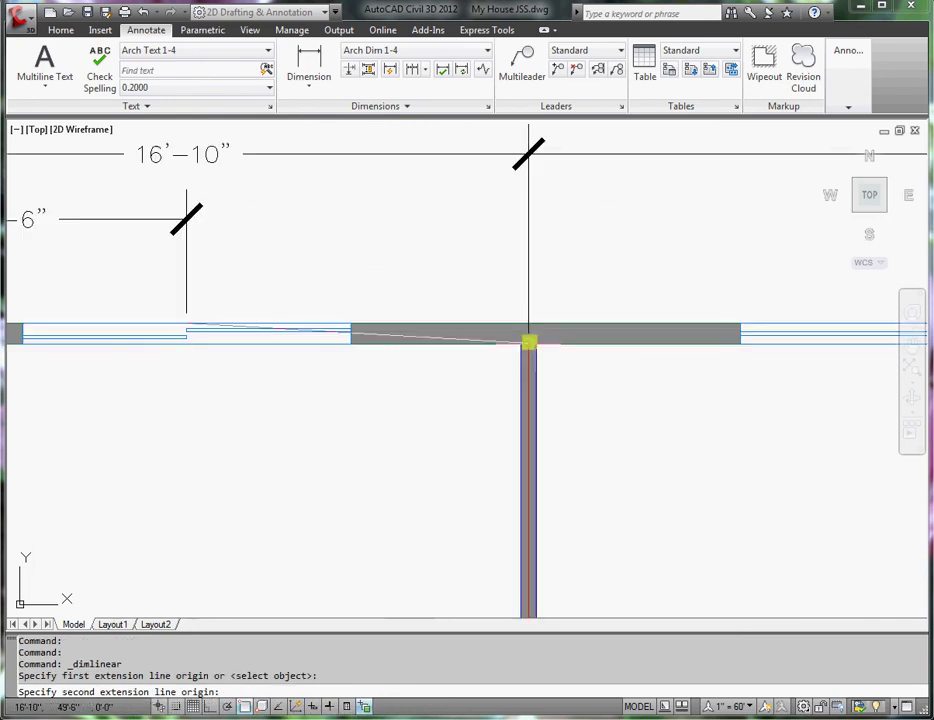
click(529, 343)
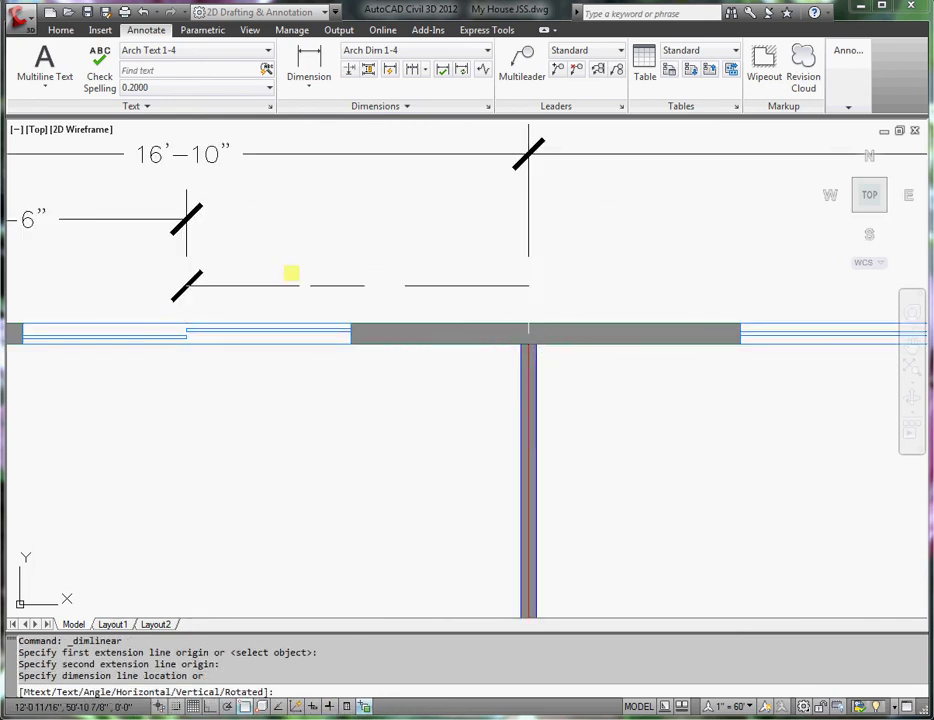
click(188, 220)
scroll(241, 268, down, 2)
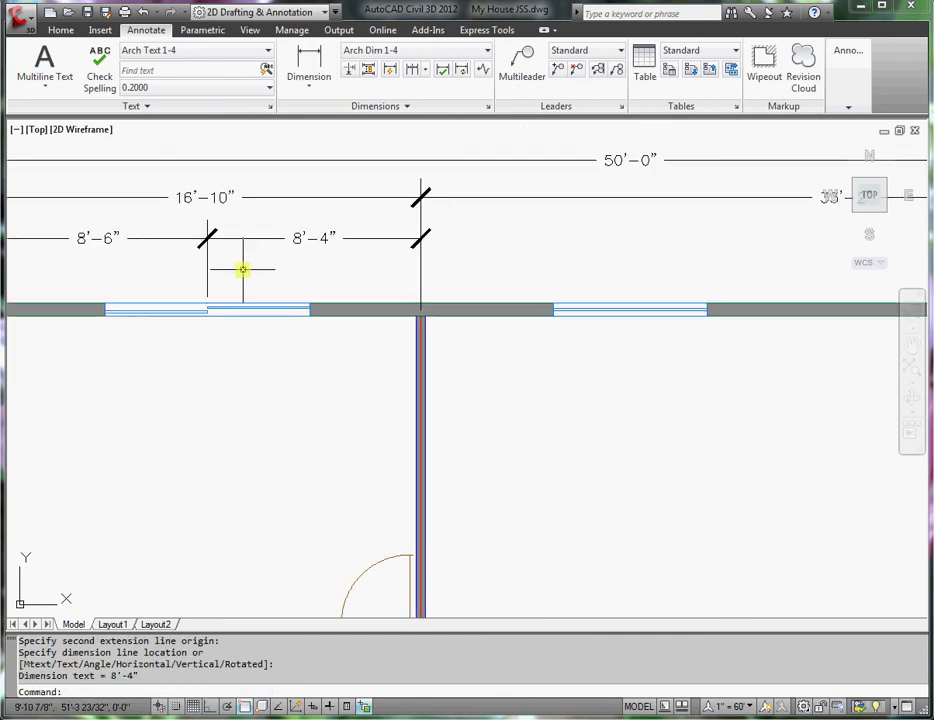
scroll(241, 268, down, 2)
middle_drag(246, 267, 271, 265)
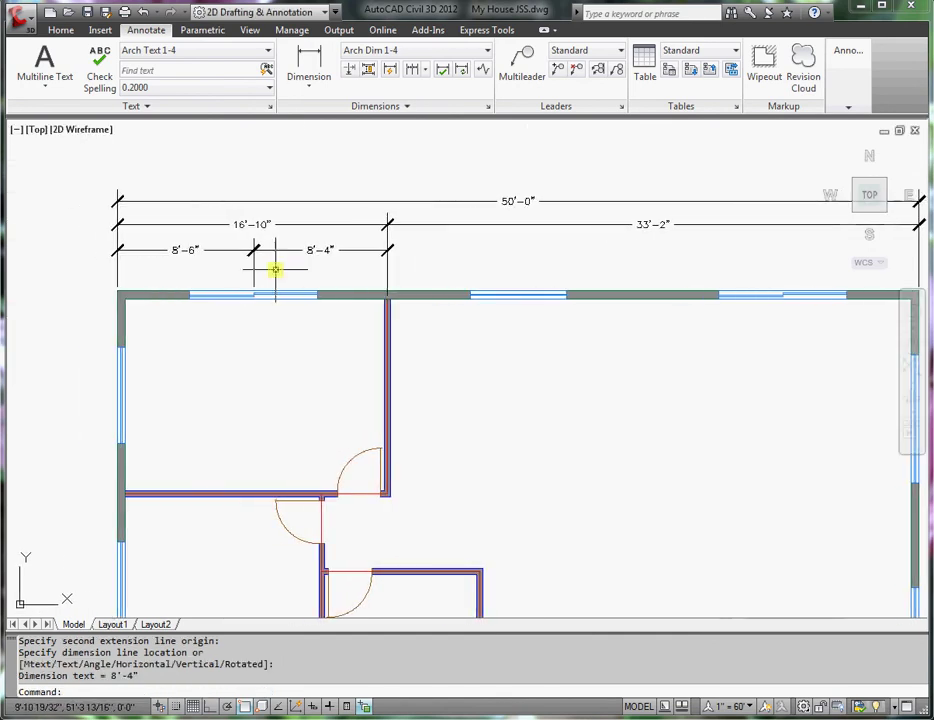
click(309, 60)
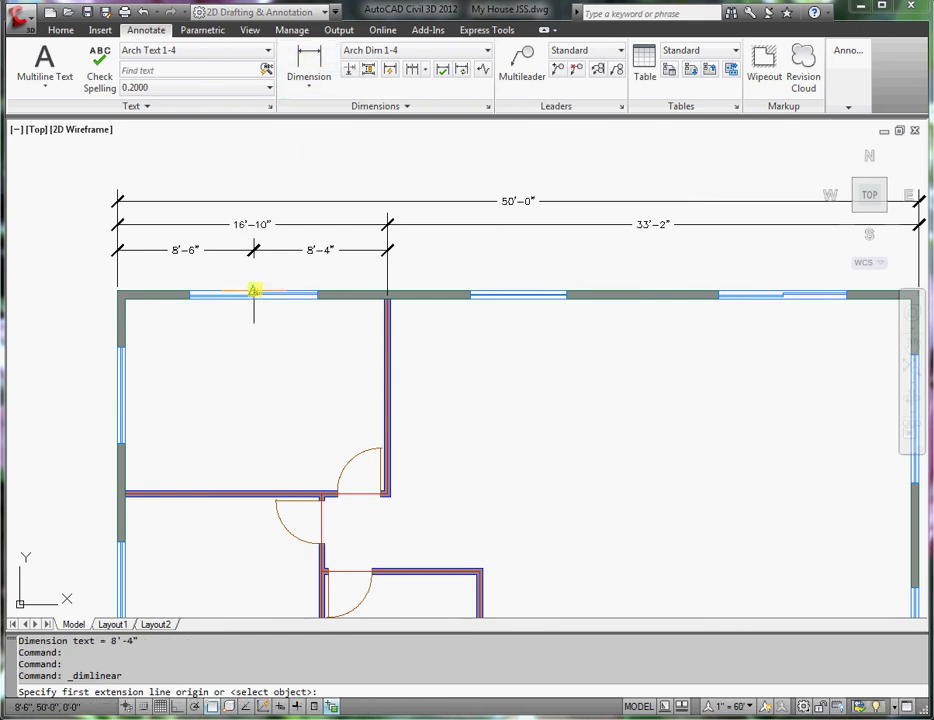
click(254, 290)
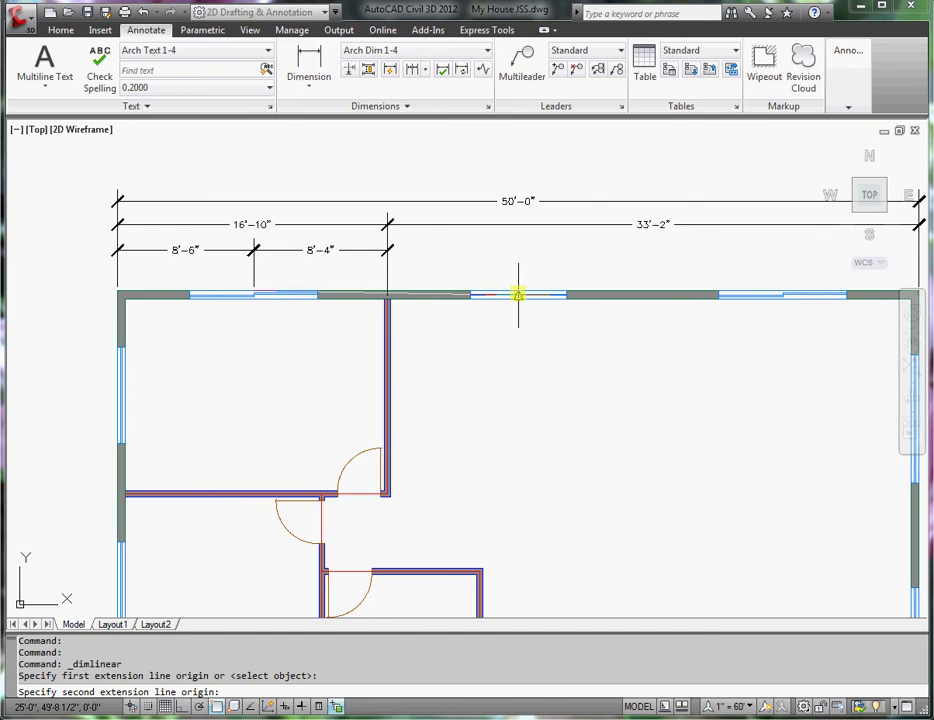
click(518, 290)
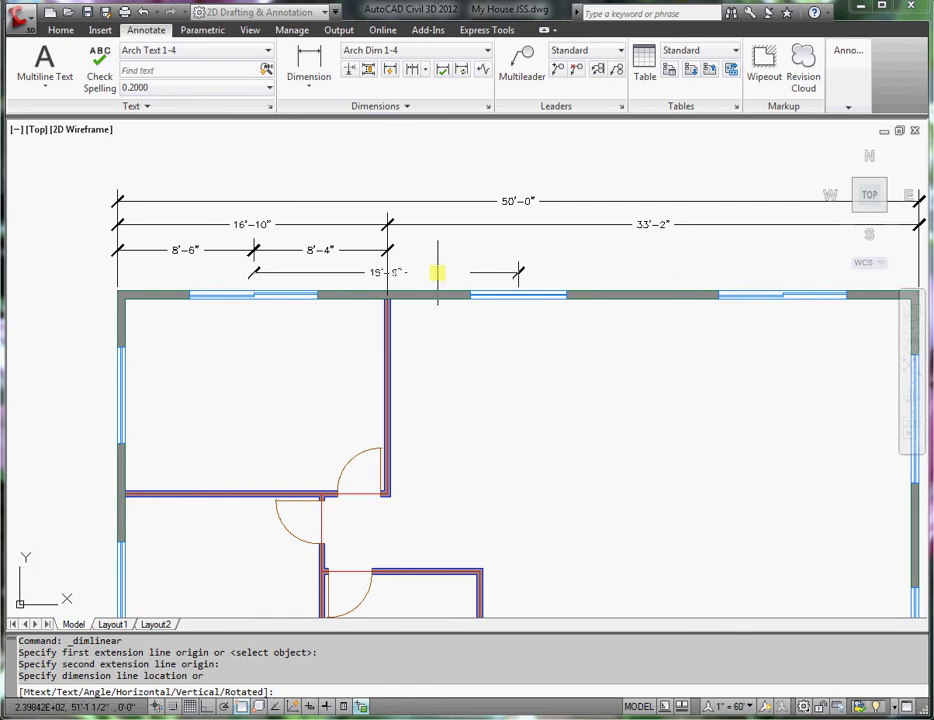
key(Escape)
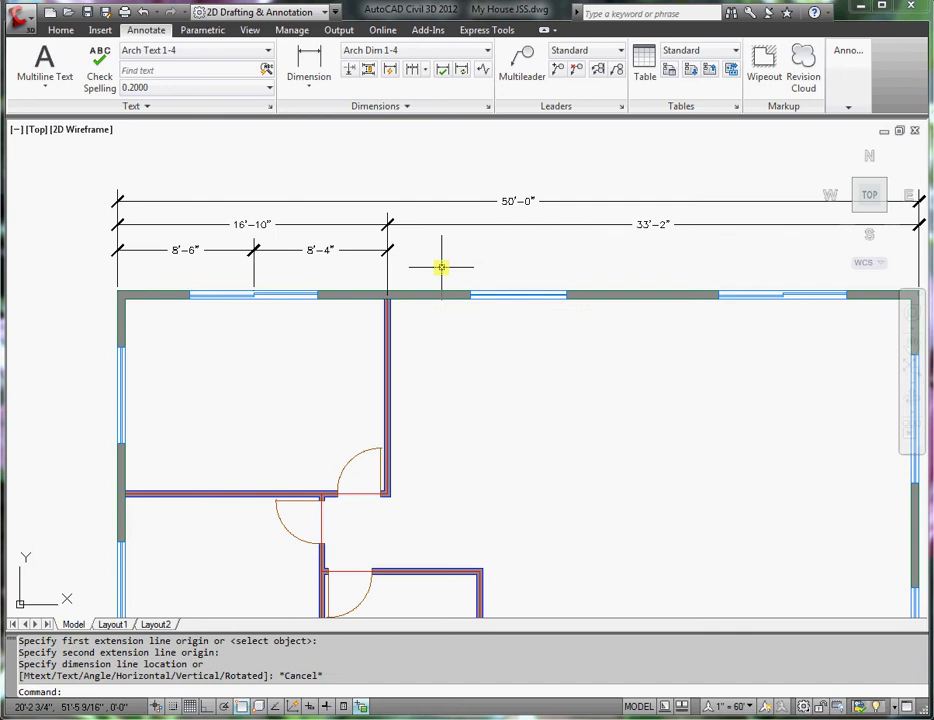
Step: Dimension from the interior wall's centreline to the midpoint of the second top-wall window, in line with the other window dimensions
click(309, 68)
scroll(388, 292, up, 4)
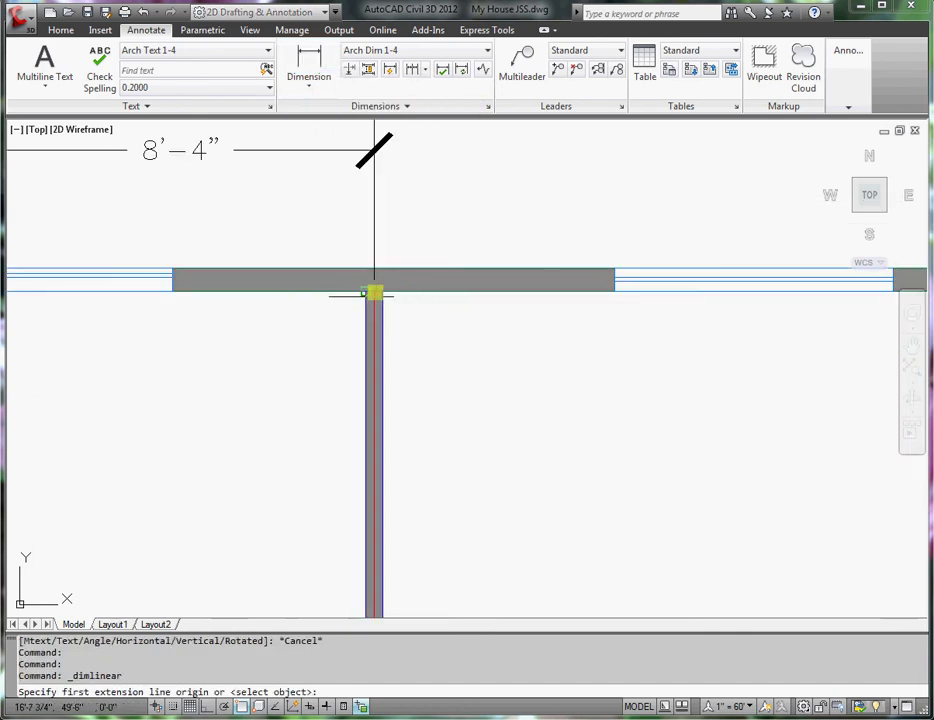
click(372, 292)
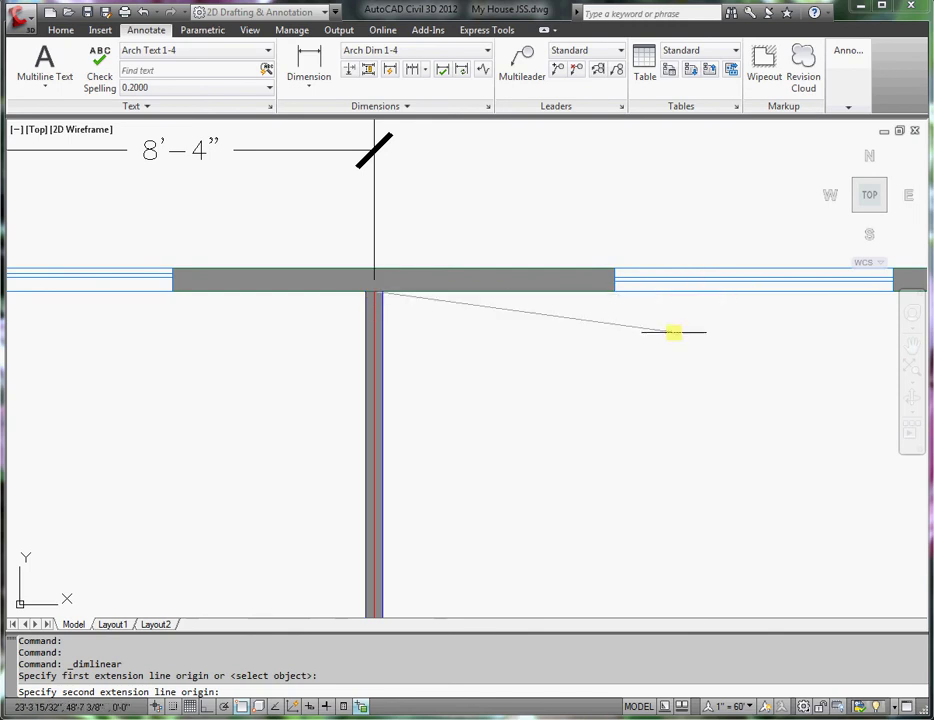
scroll(670, 330, down, 2)
click(732, 290)
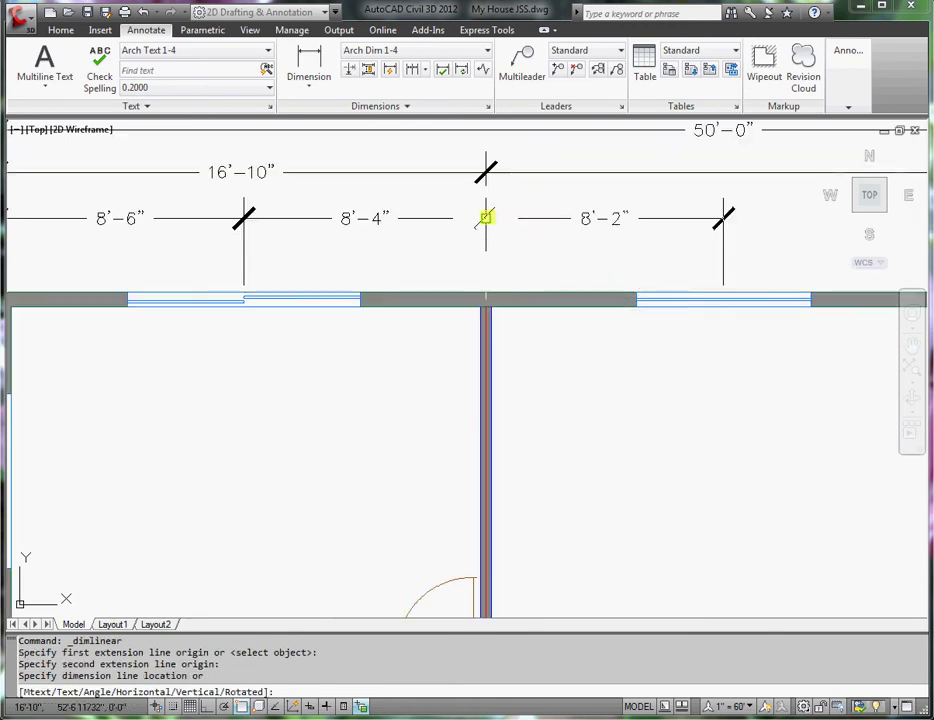
click(486, 215)
Step: Add a linear dimension between the midpoints of the second and third top-wall windows, aligned with the existing window dimension row
scroll(625, 267, down, 2)
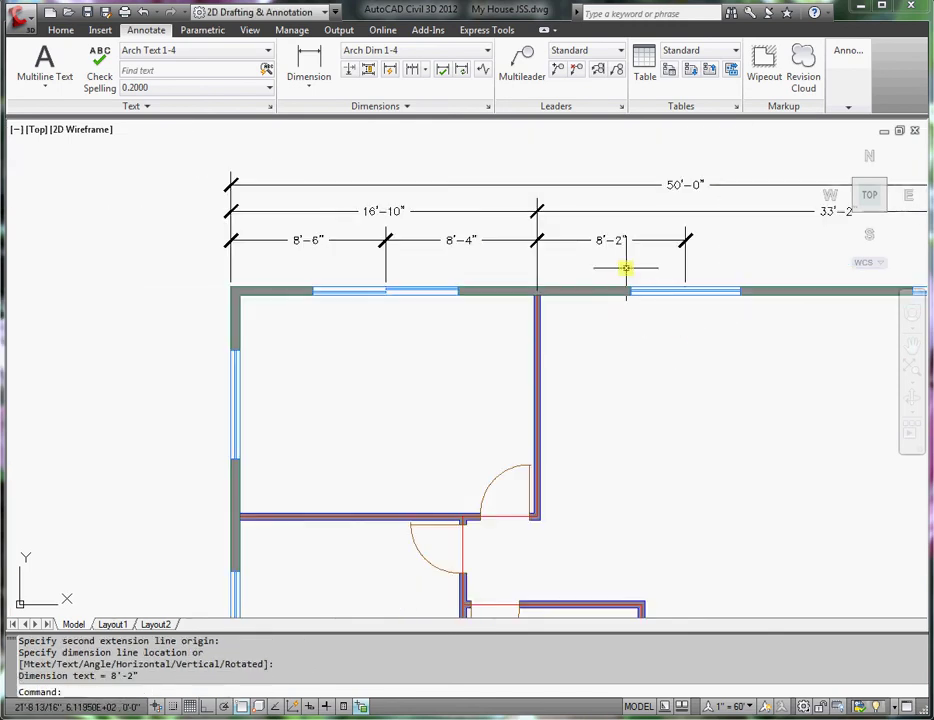
middle_drag(625, 267, 463, 321)
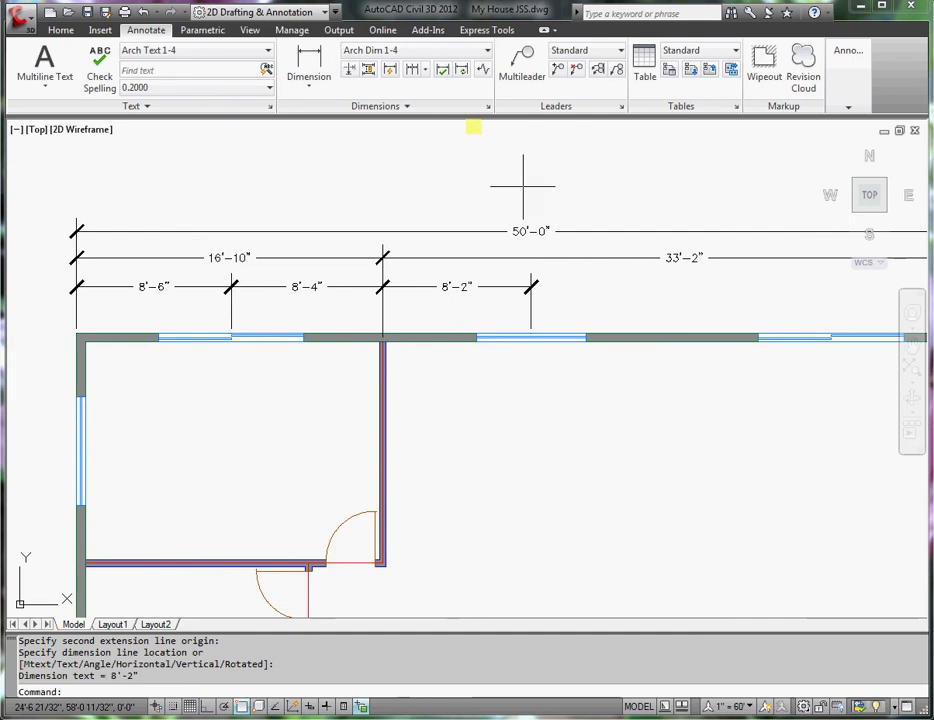
click(308, 62)
click(530, 332)
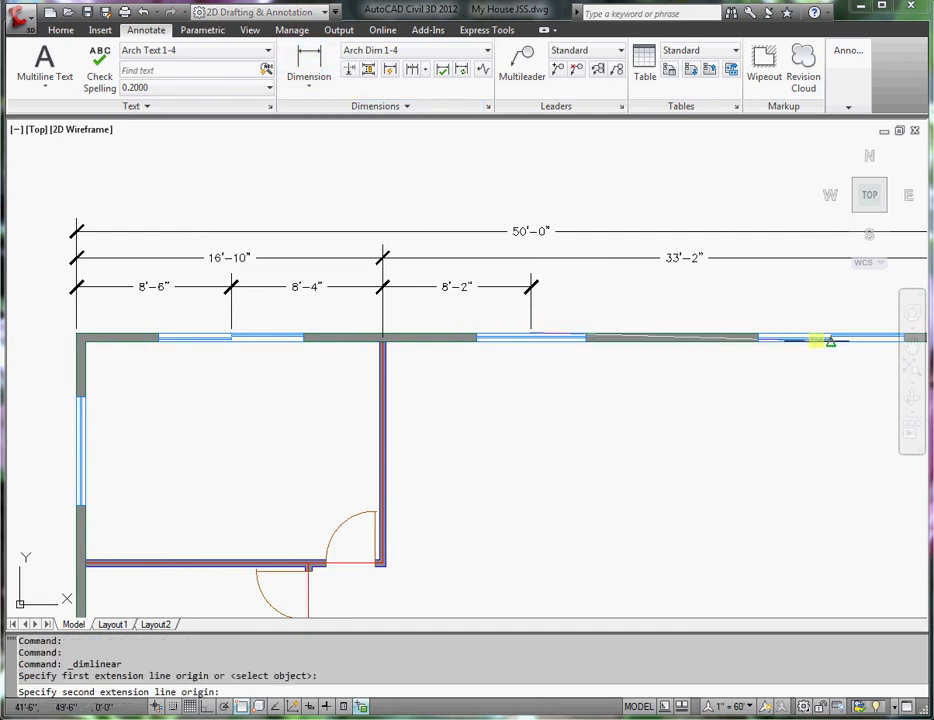
click(831, 336)
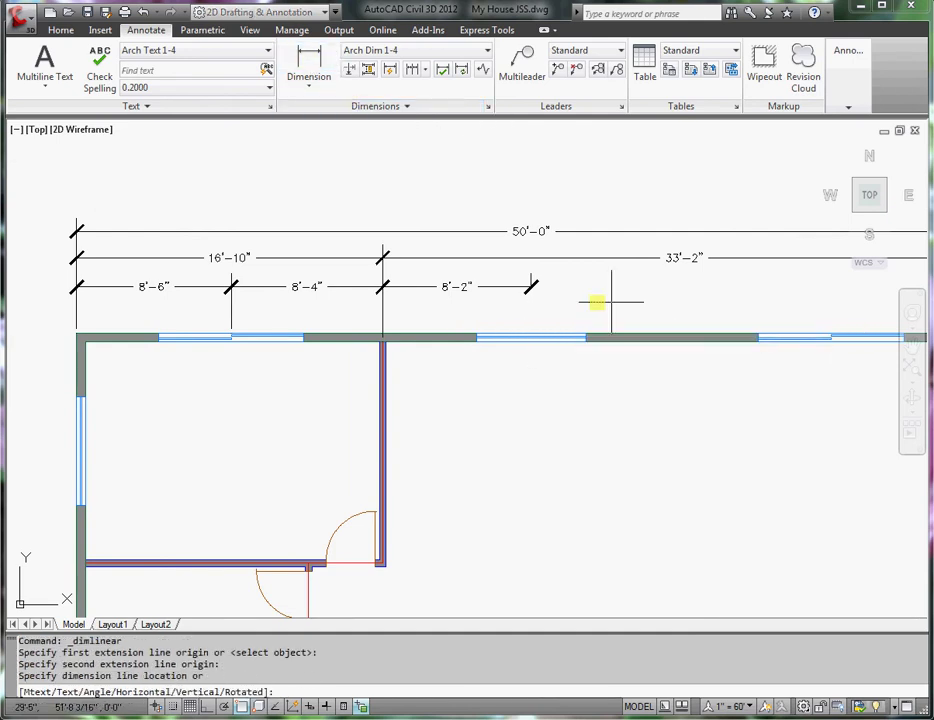
click(532, 287)
Step: Dimension from the third top-wall window's midpoint to the house's upper-right outer corner, completing the aligned window dimension row
scroll(648, 325, down, 2)
middle_drag(648, 325, 601, 312)
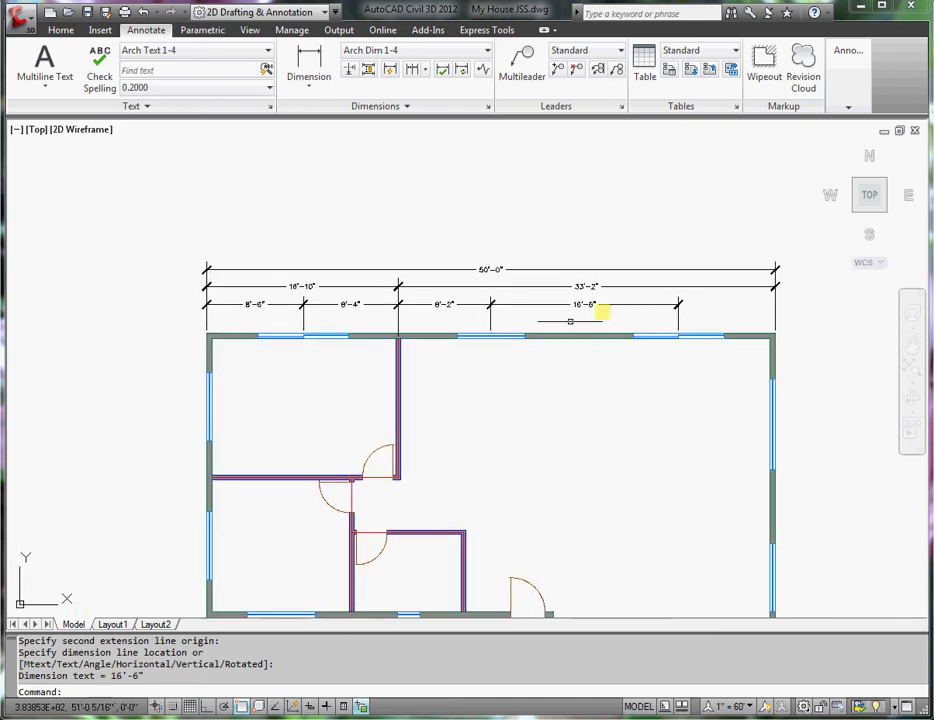
click(308, 70)
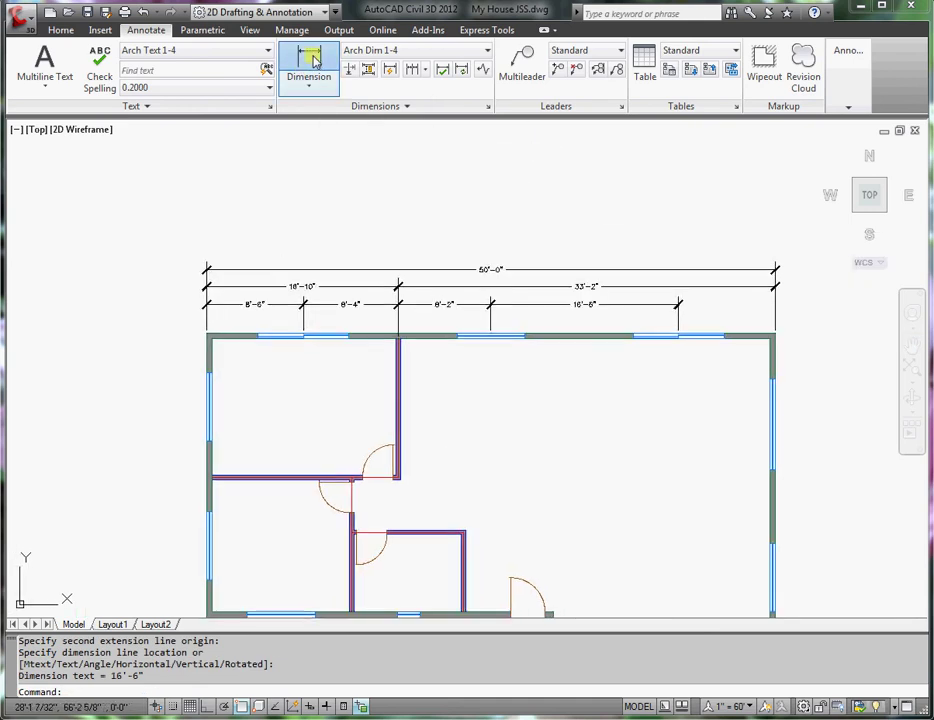
scroll(678, 330, up, 5)
click(682, 347)
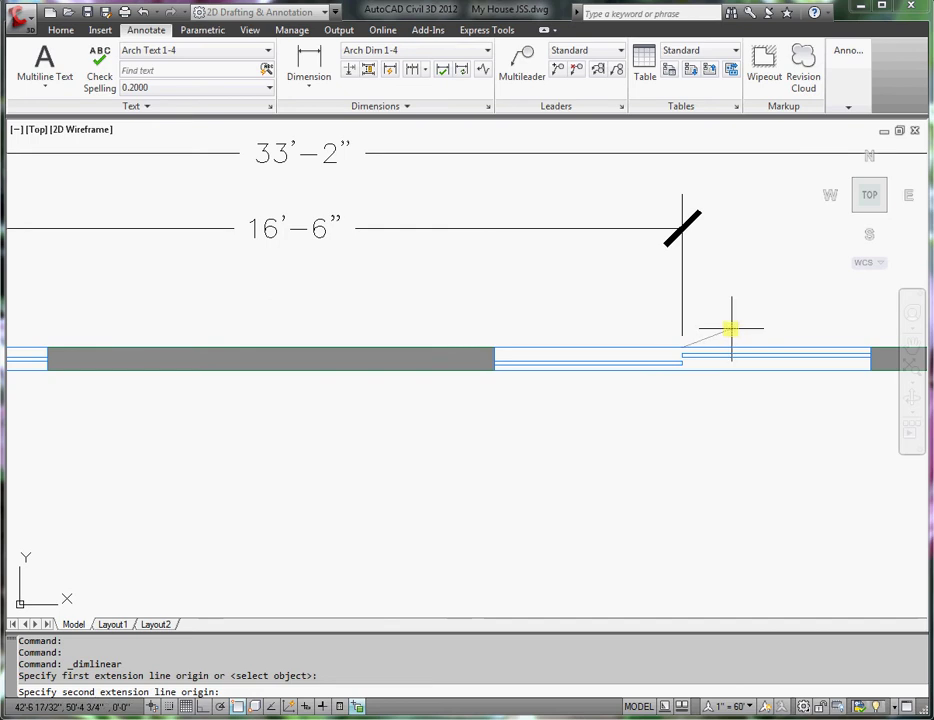
scroll(730, 325, down, 2)
middle_drag(900, 330, 808, 337)
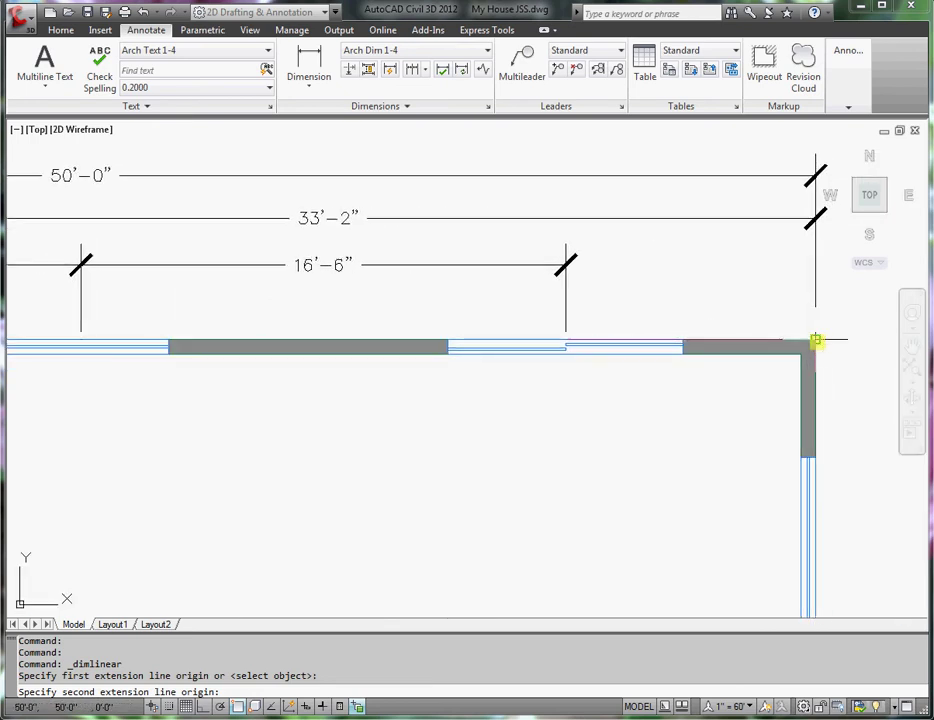
click(816, 339)
click(567, 265)
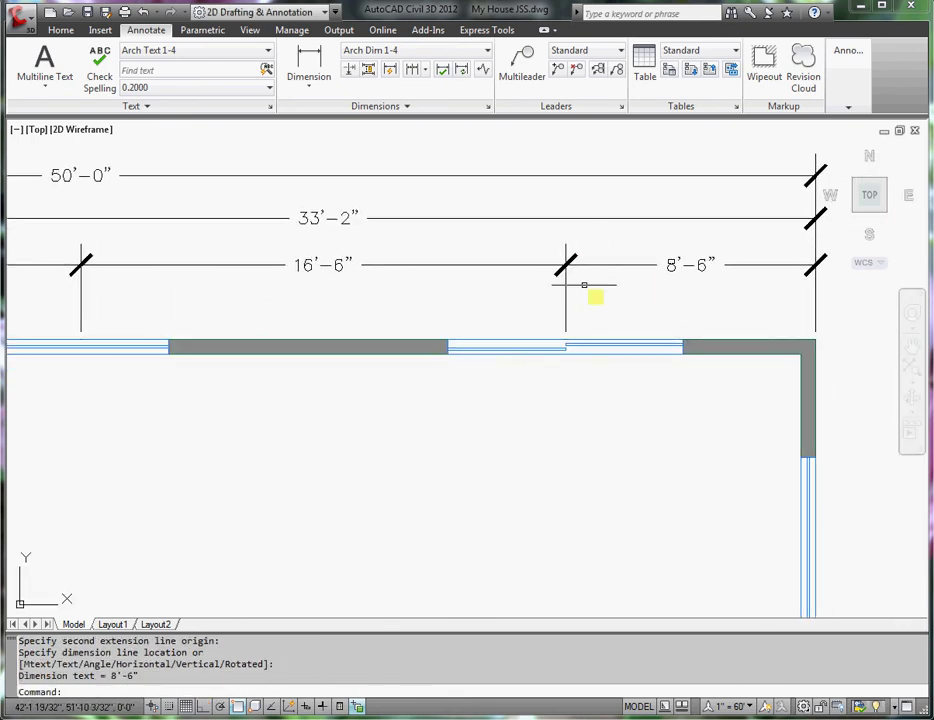
Step: Review the three rows of dimensions above the house and examine the remaining sides of the floor plan
scroll(655, 327, down, 5)
scroll(507, 338, up, 3)
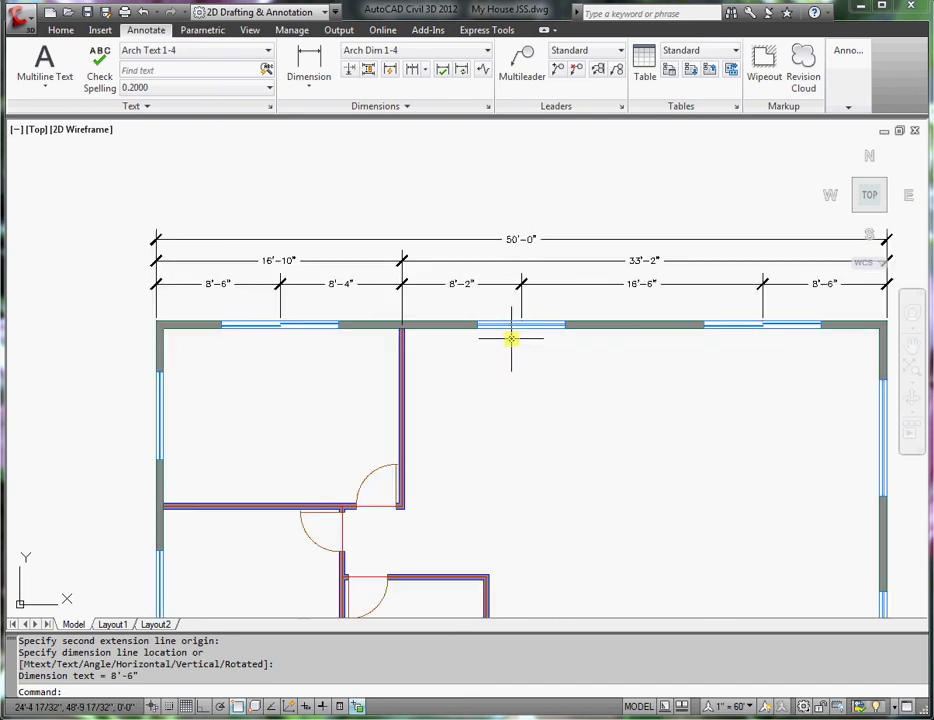
middle_drag(496, 317, 478, 329)
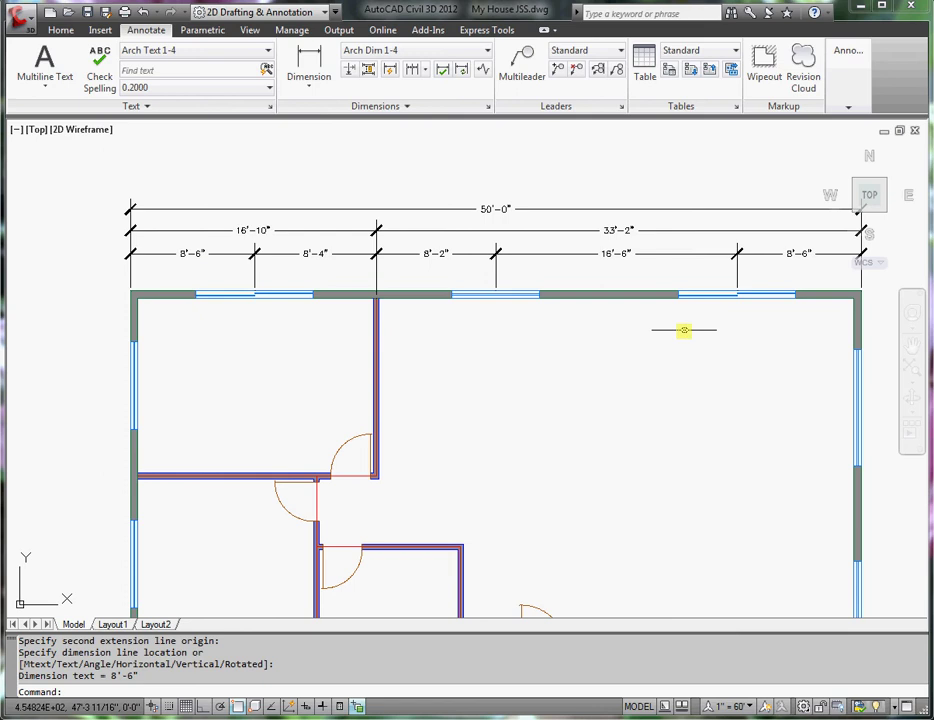
scroll(683, 330, down, 2)
middle_drag(662, 393, 627, 285)
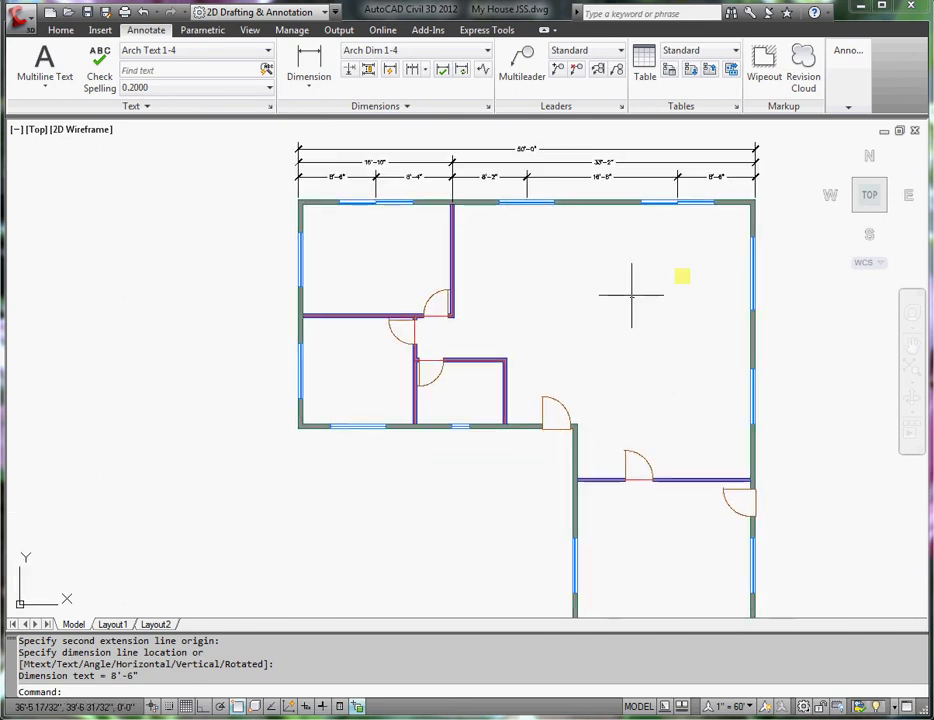
scroll(767, 218, down, 2)
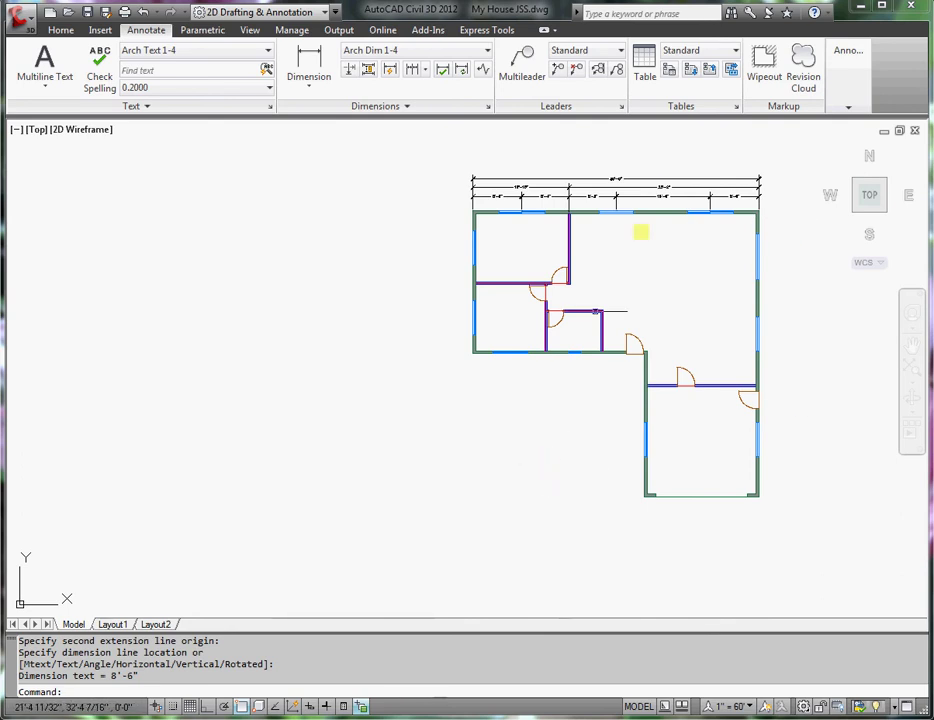
middle_drag(588, 436, 549, 432)
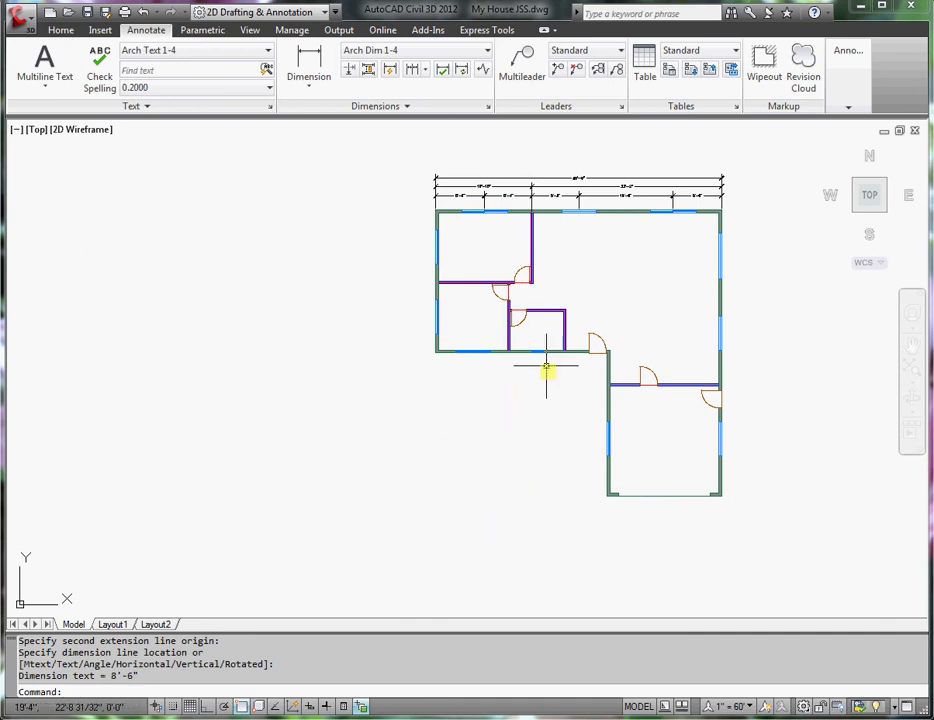
middle_drag(553, 337, 506, 352)
Step: Add a horizontal linear dimension from the house's lower-left outer corner to the inside corner of the L, placed below the wall
middle_drag(517, 418, 438, 323)
scroll(500, 392, up, 2)
scroll(502, 400, up, 2)
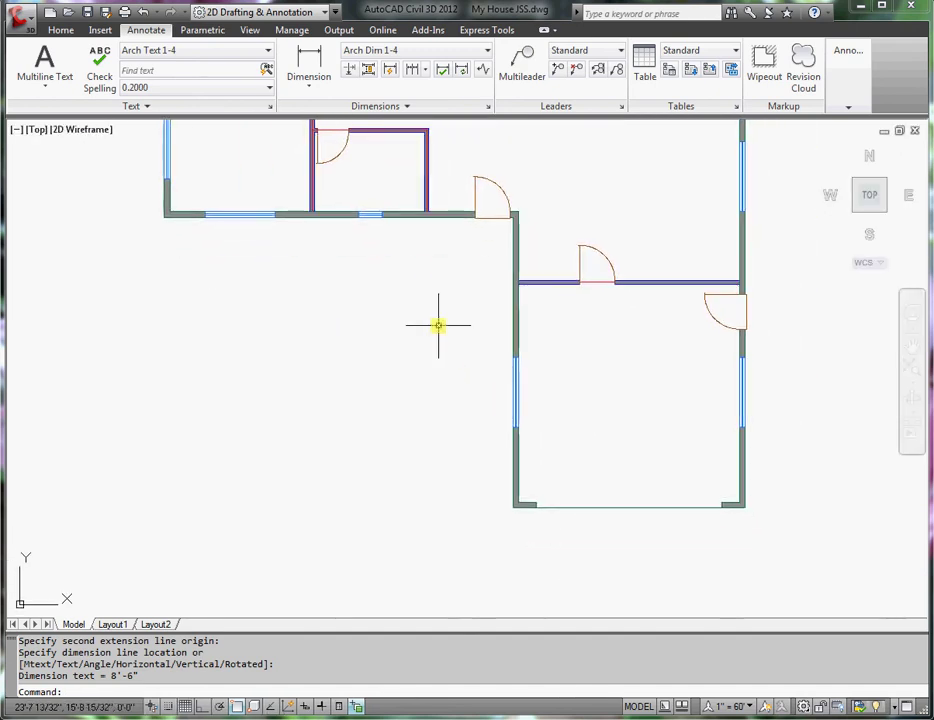
click(307, 60)
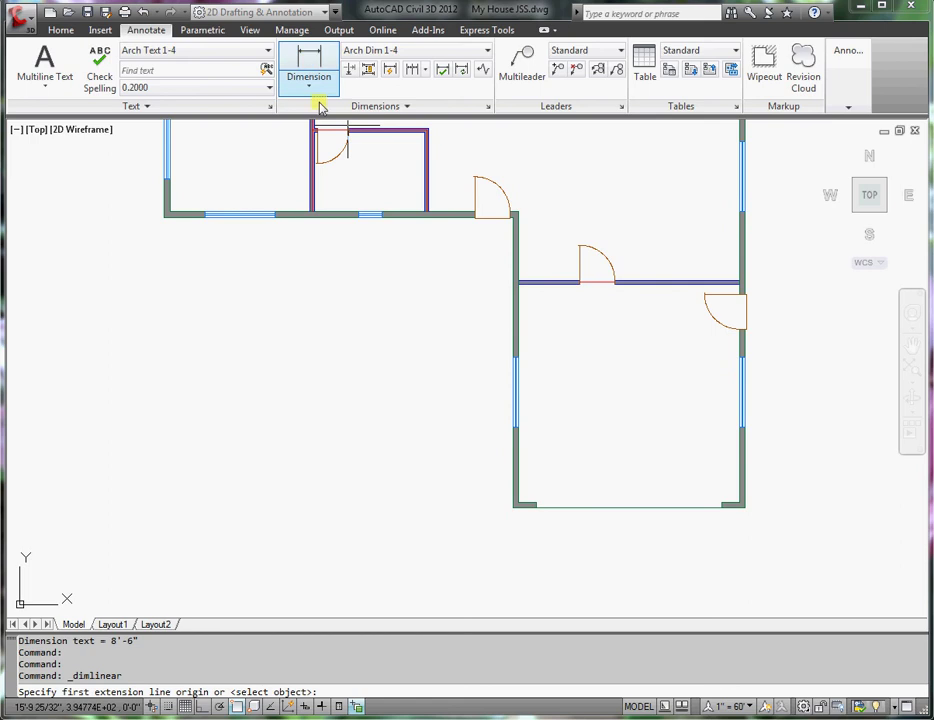
click(163, 218)
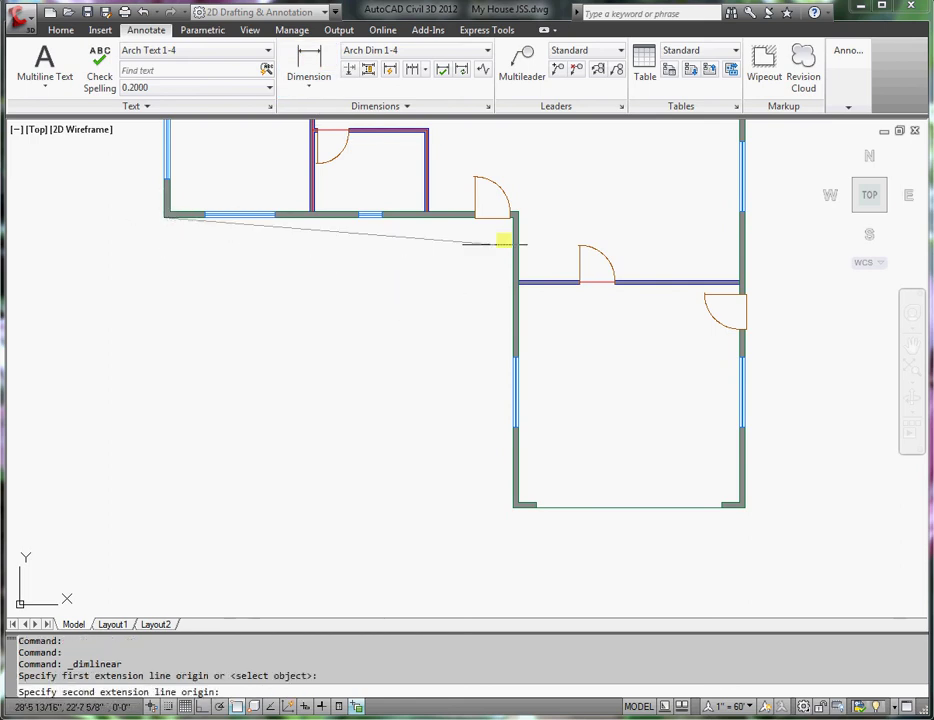
click(513, 218)
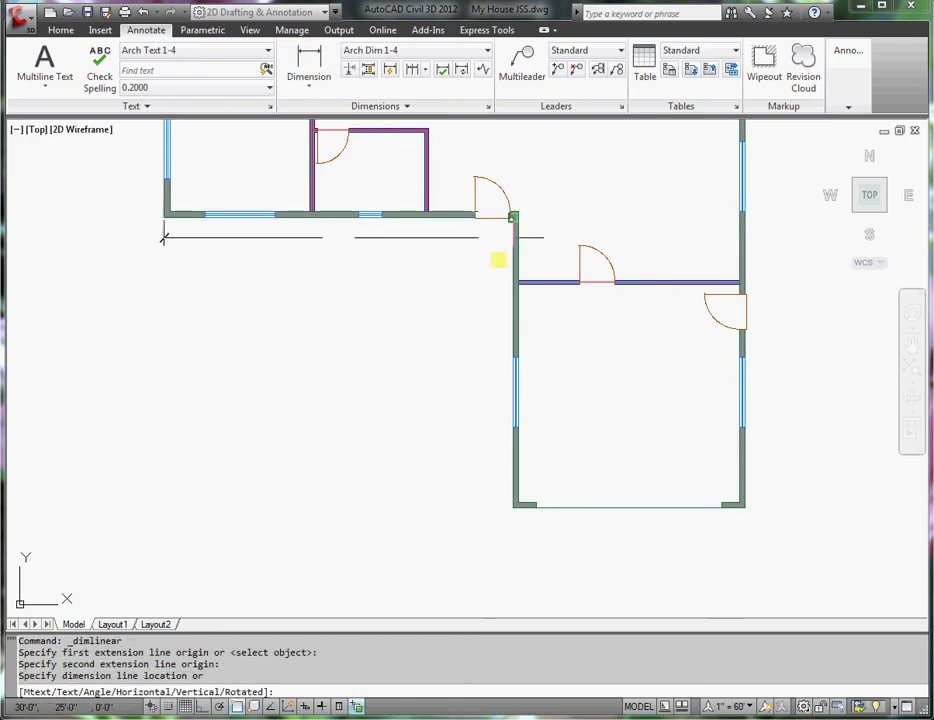
click(371, 290)
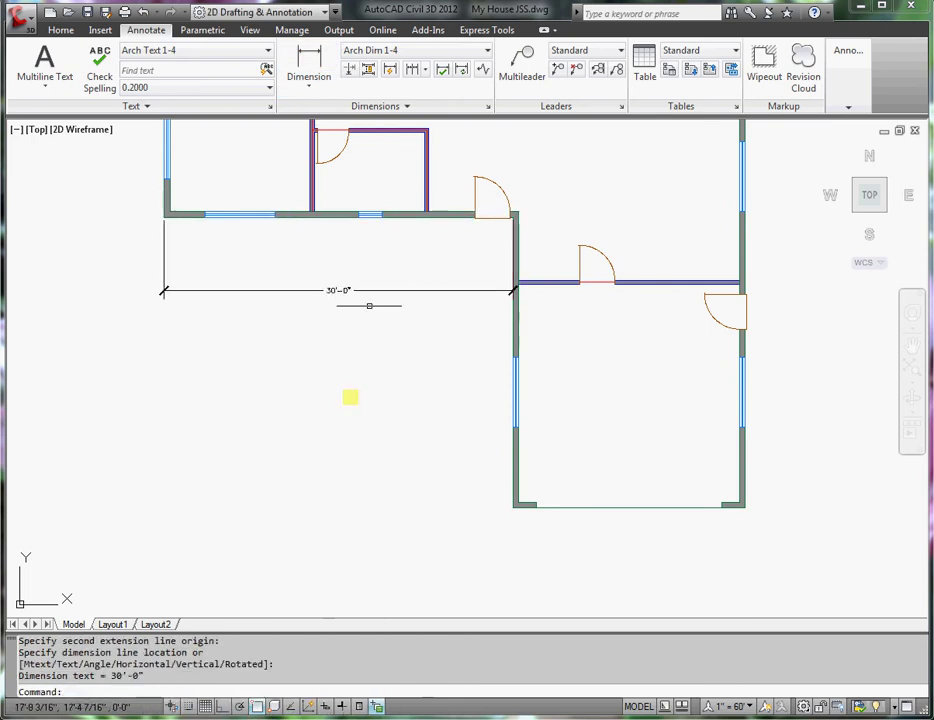
Step: Add a vertical linear dimension from the L's inside corner to the lower wing's lower-left outer corner, placed left of the wing
click(309, 68)
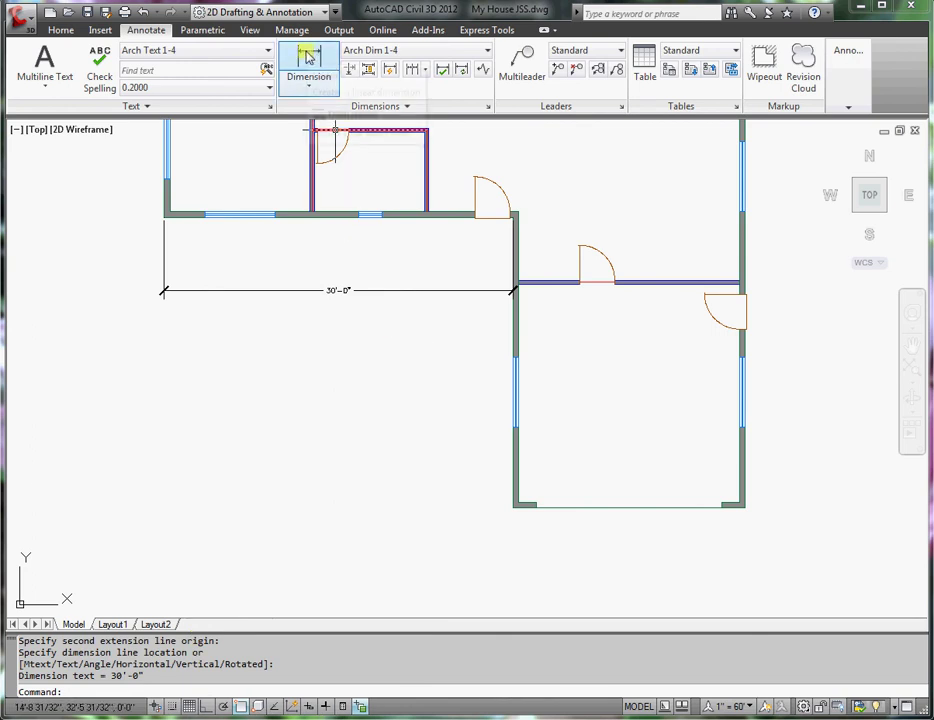
click(513, 217)
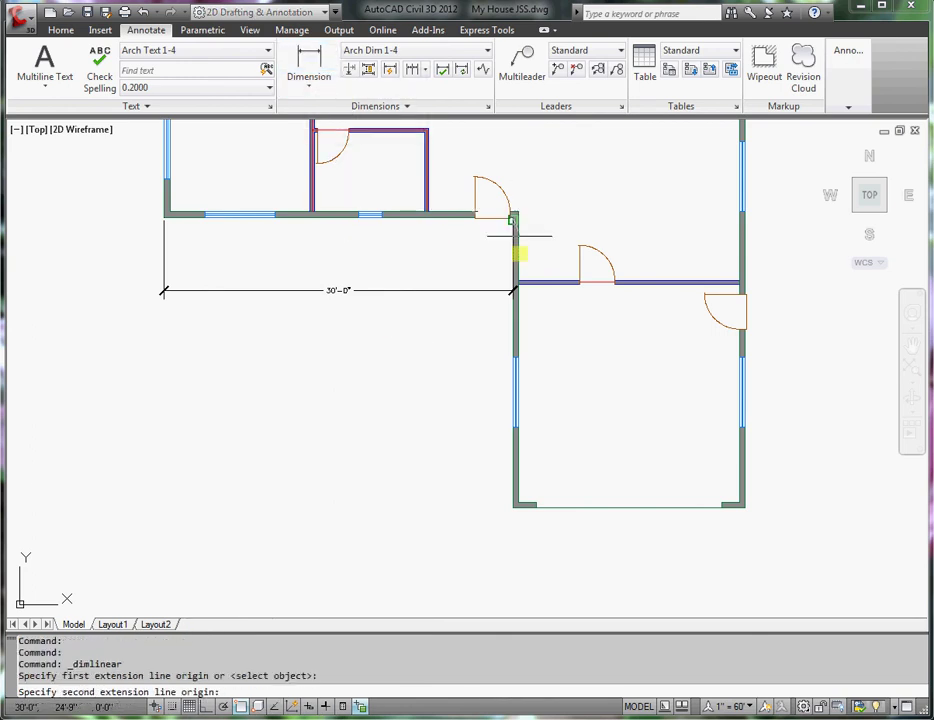
click(513, 508)
click(420, 472)
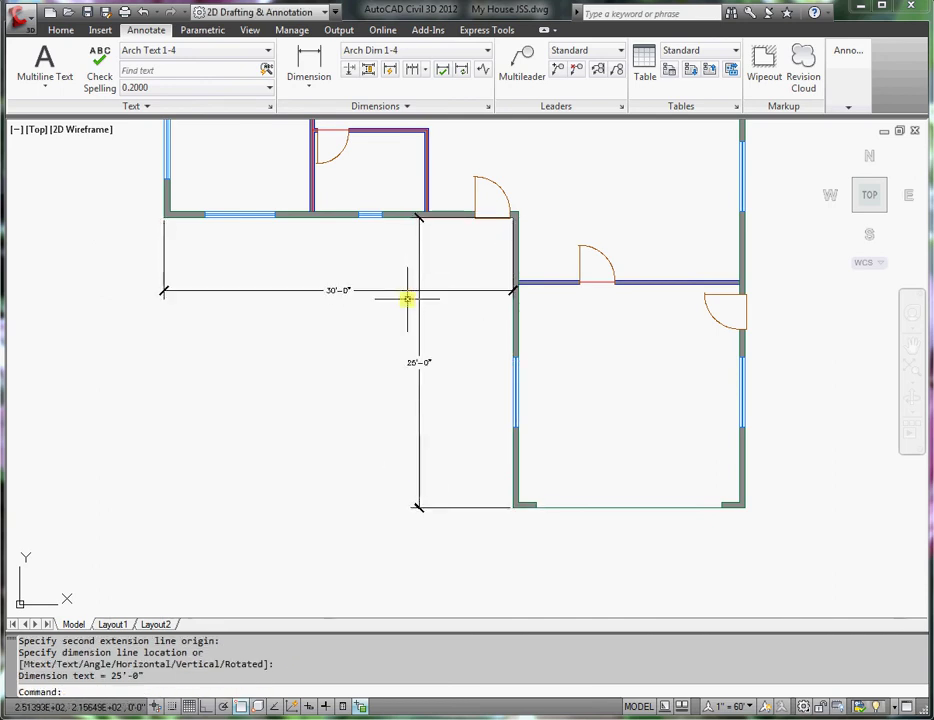
Step: Erase the horizontal and vertical dimensions placed in the open area of the L
click(448, 270)
click(390, 325)
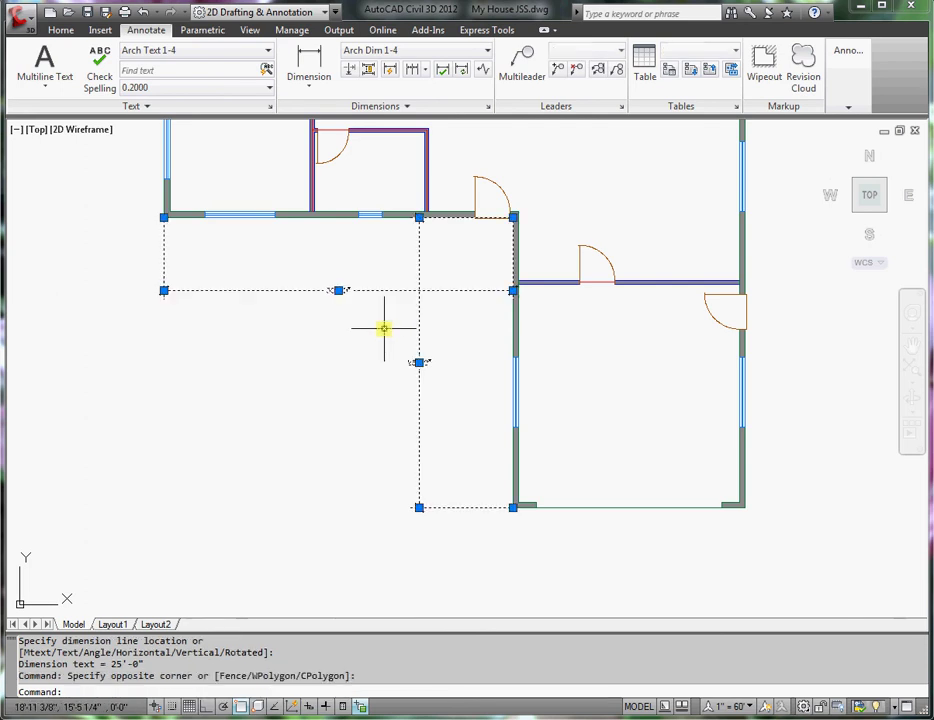
key(Delete)
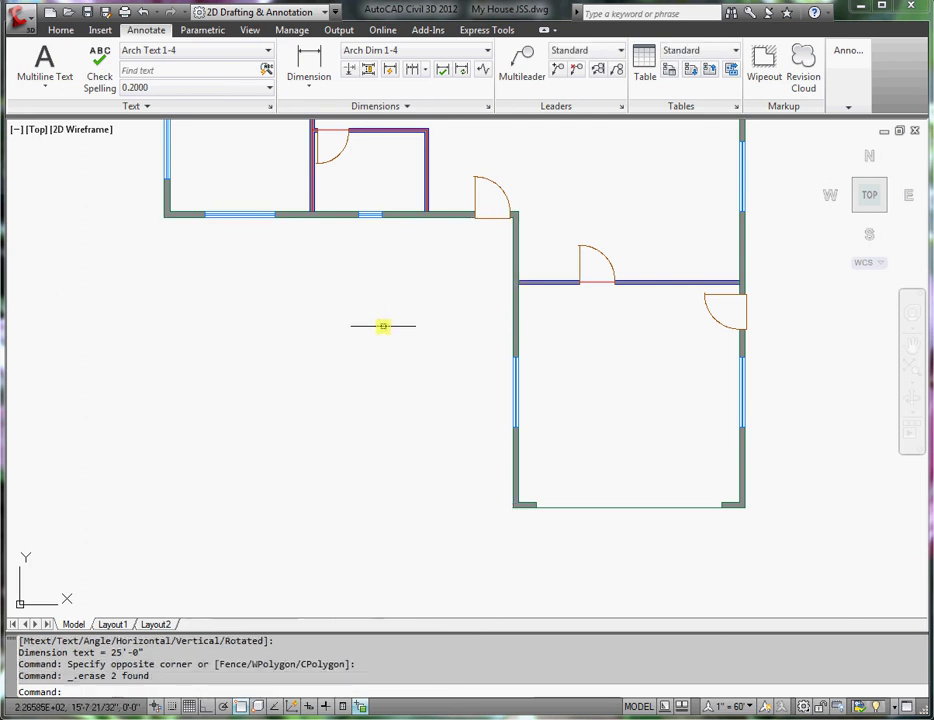
Step: Add an overall horizontal linear dimension from the main house's lower-left outer corner to the lower wing's lower-right outer corner, placed below the wing
click(322, 54)
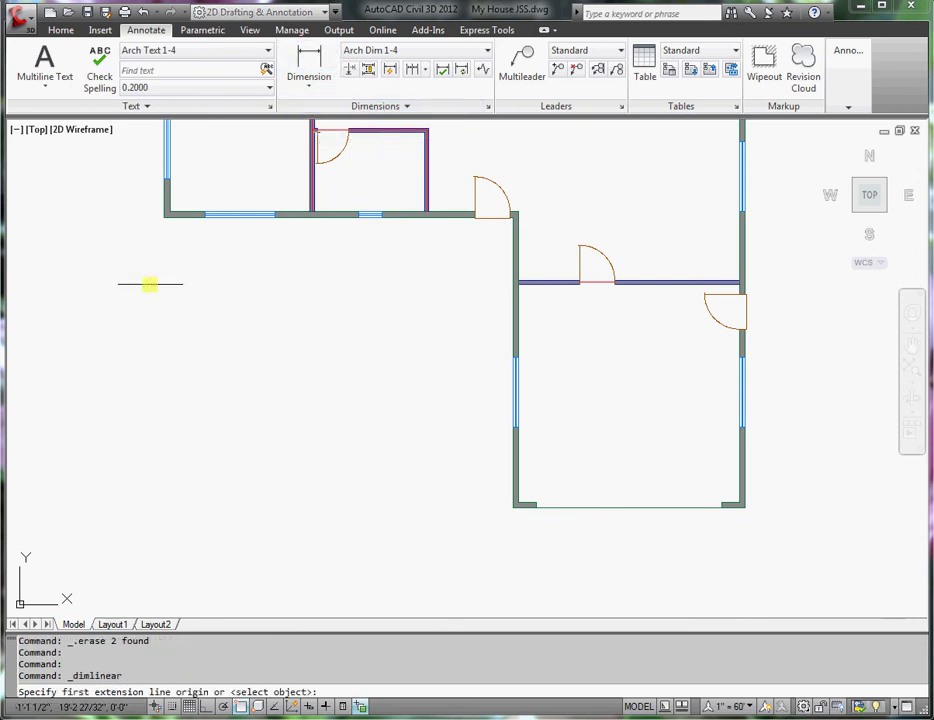
click(162, 216)
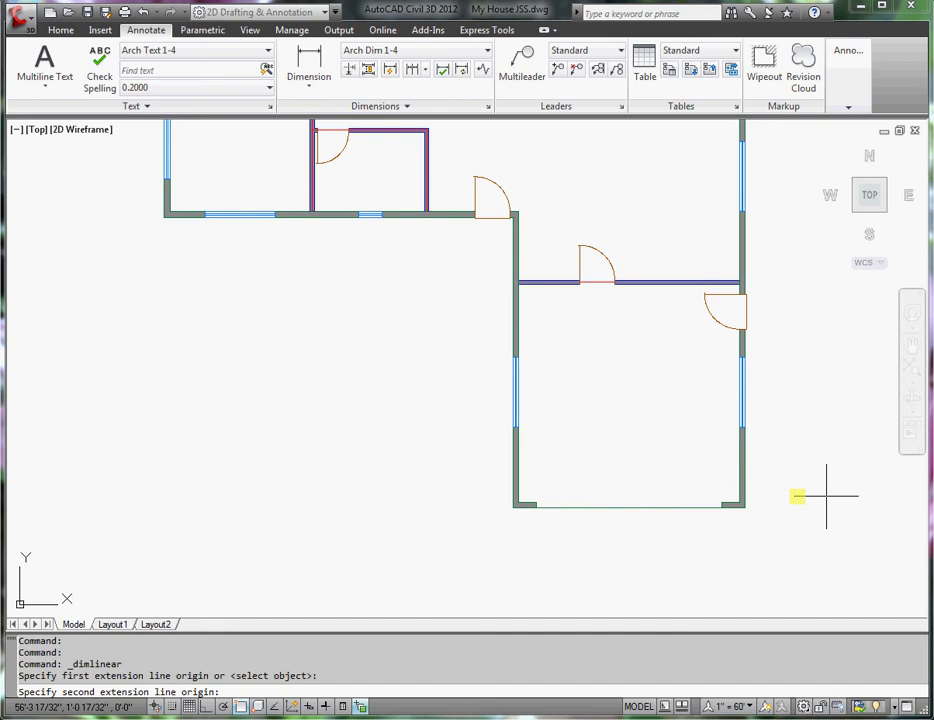
click(740, 506)
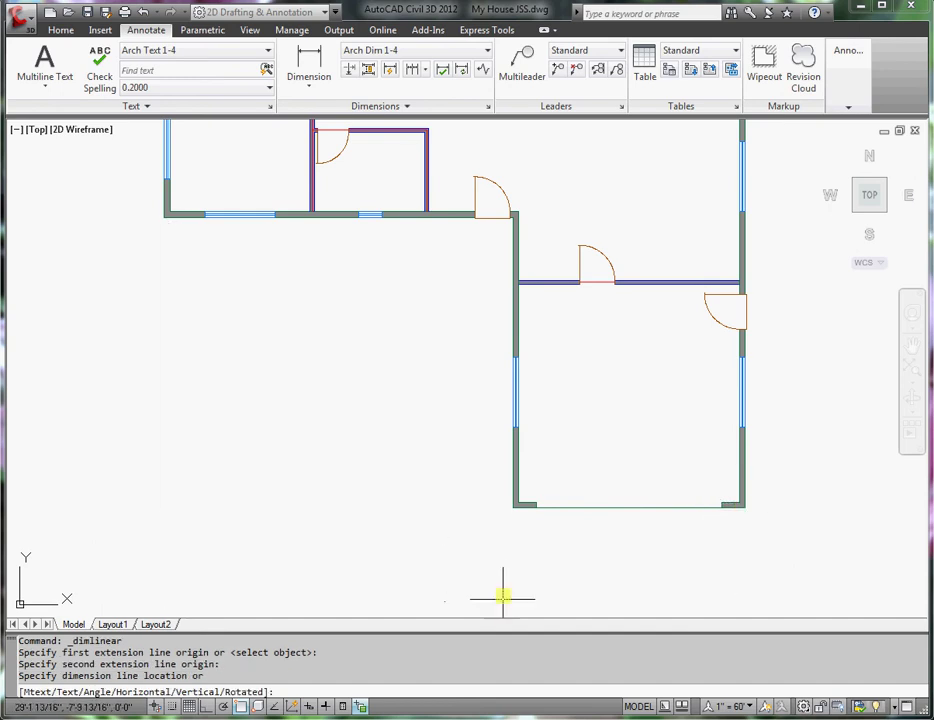
mouse_move(502, 598)
middle_down()
mouse_move(514, 578)
mouse_move(523, 497)
middle_up()
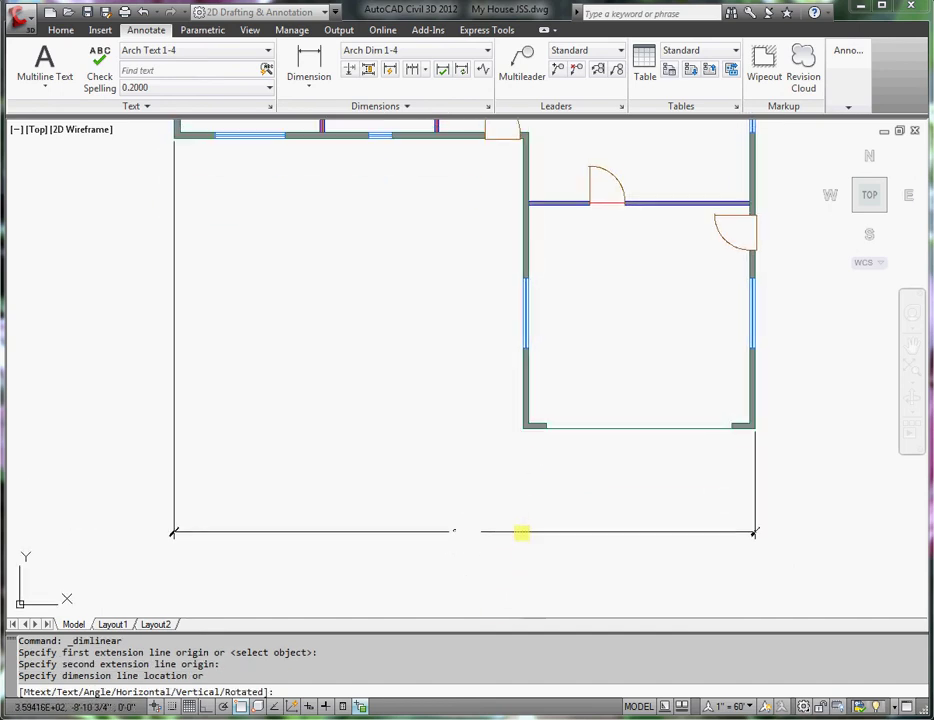
click(523, 544)
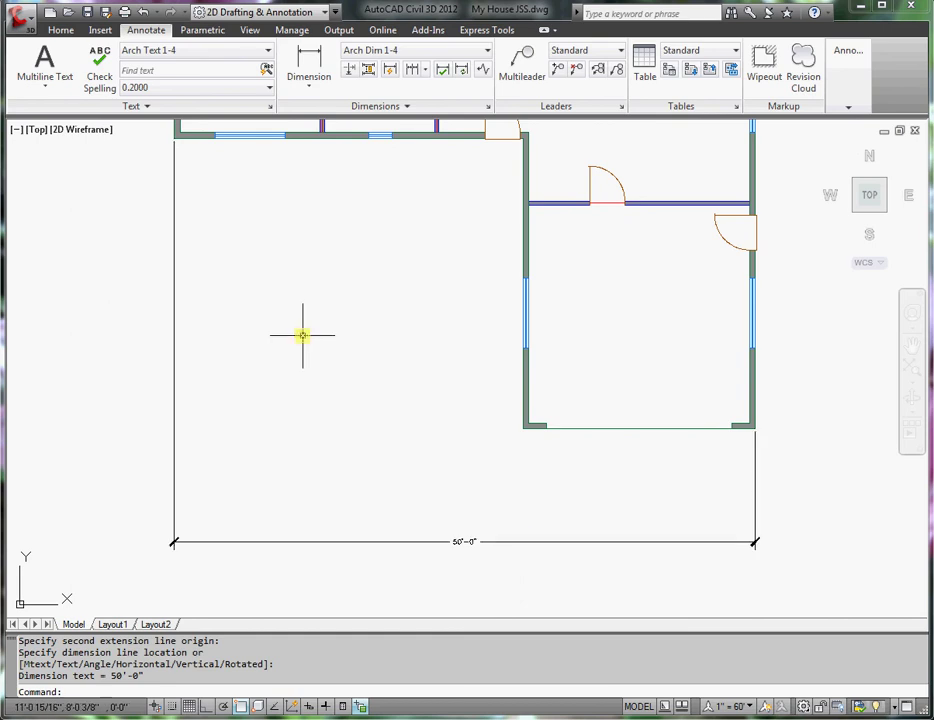
Step: Dimension horizontally from the main house's lower-left outer corner to the first interior wall's centreline, placed just above the overall bottom dimension
middle_drag(302, 334, 305, 356)
click(308, 66)
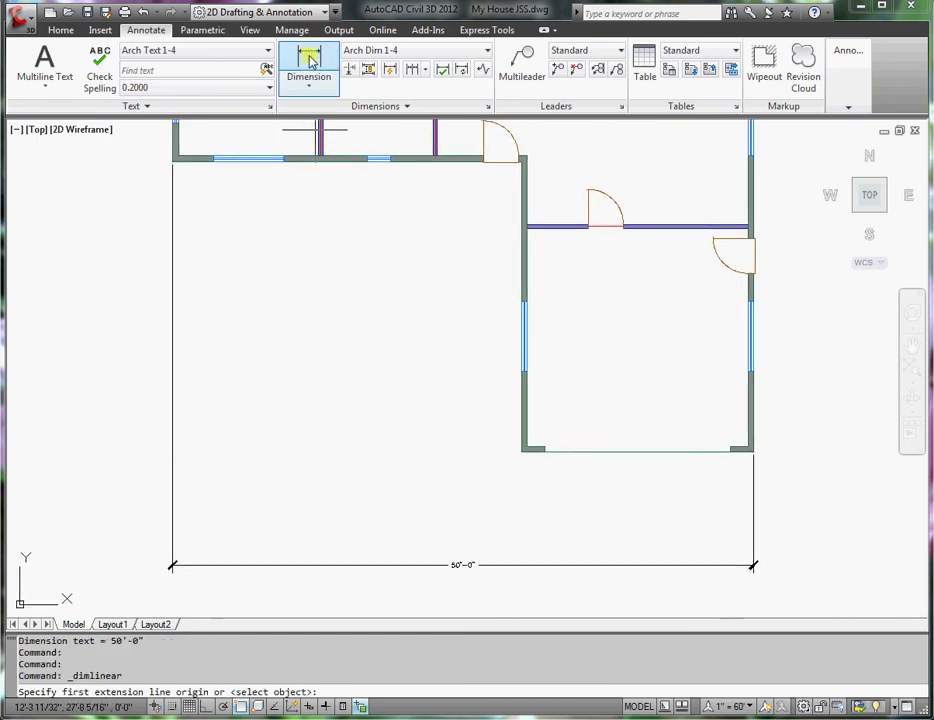
click(172, 160)
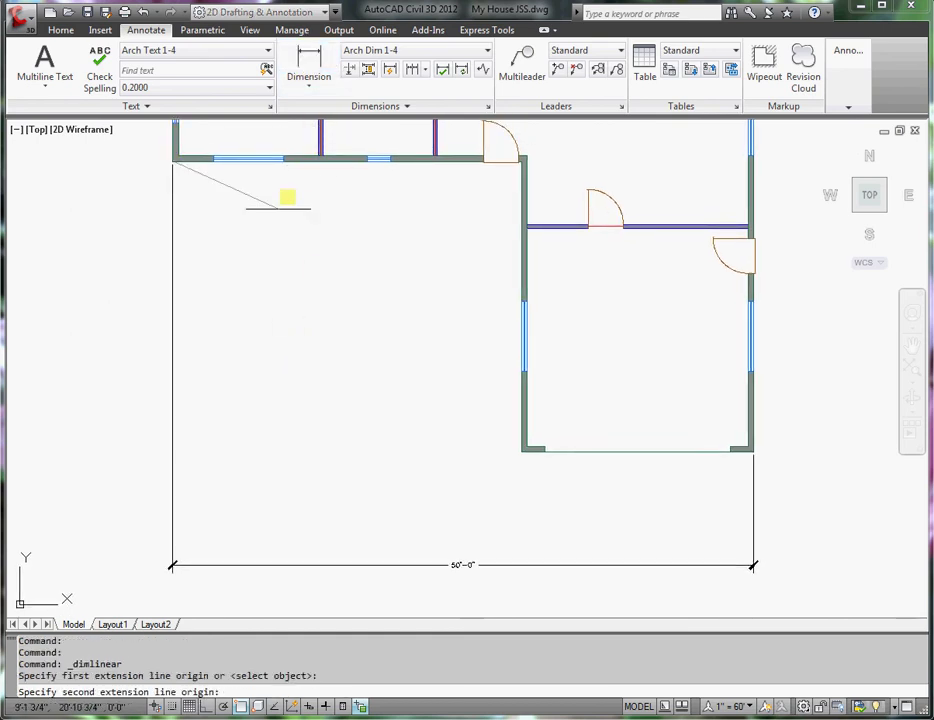
scroll(322, 181, up, 2)
scroll(322, 181, up, 2)
middle_drag(321, 167, 323, 254)
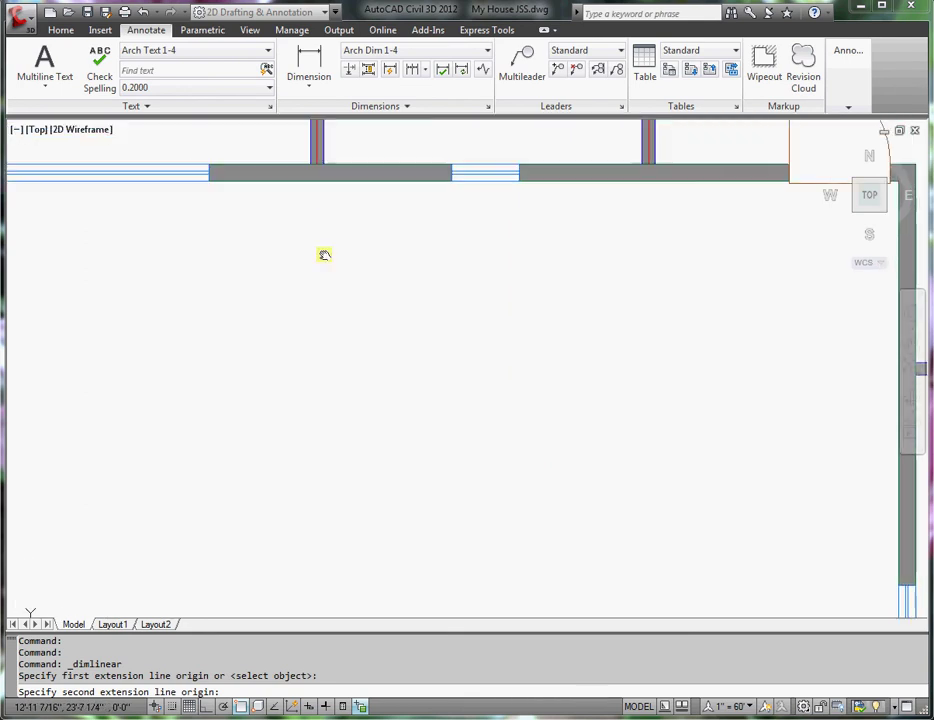
click(318, 204)
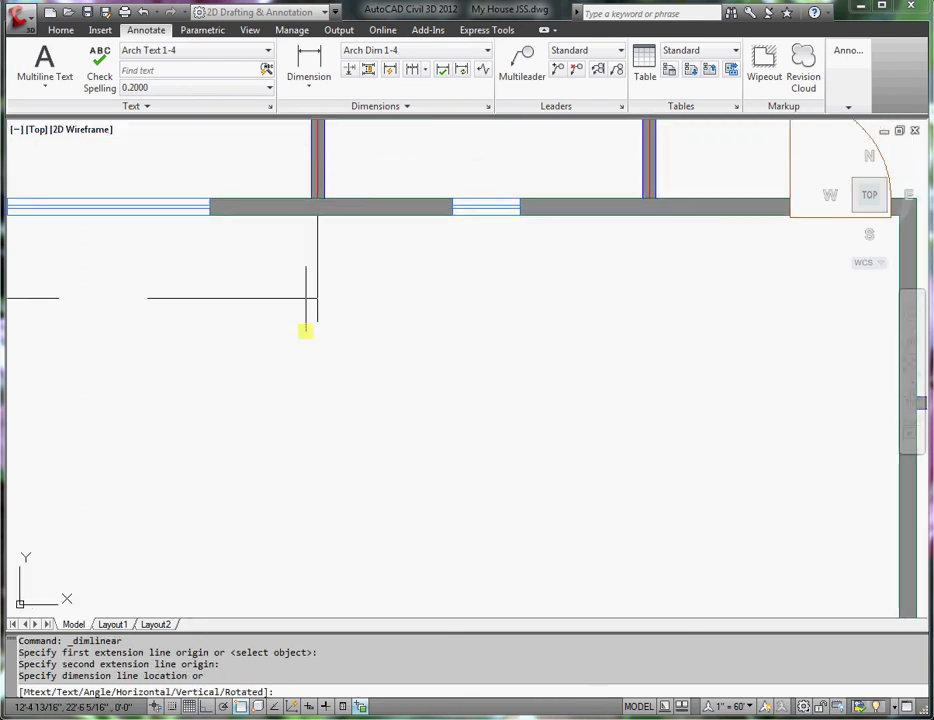
scroll(306, 335, down, 4)
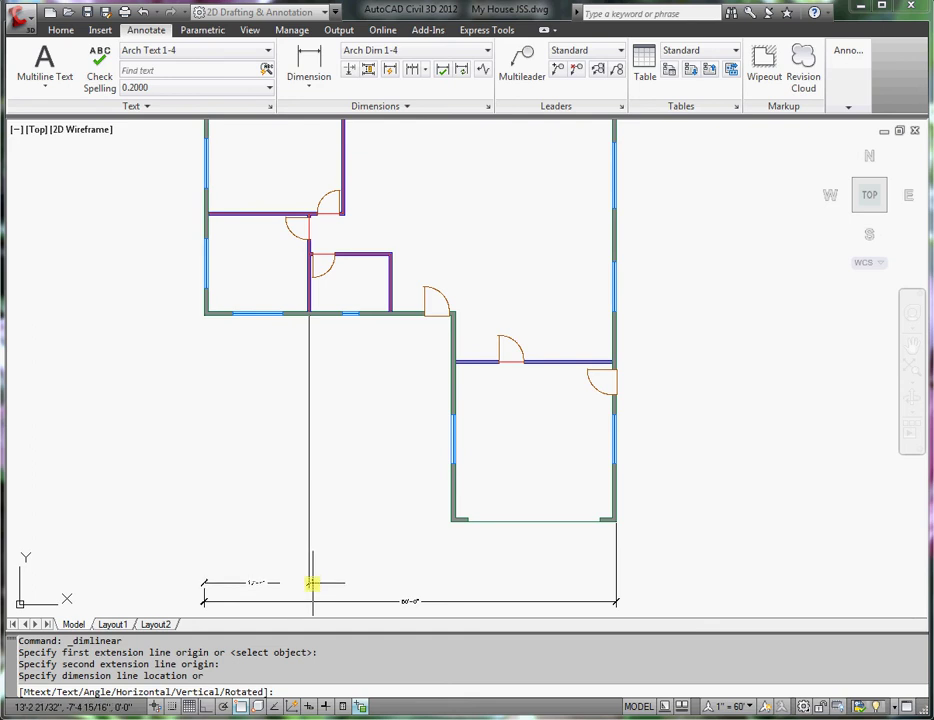
click(312, 583)
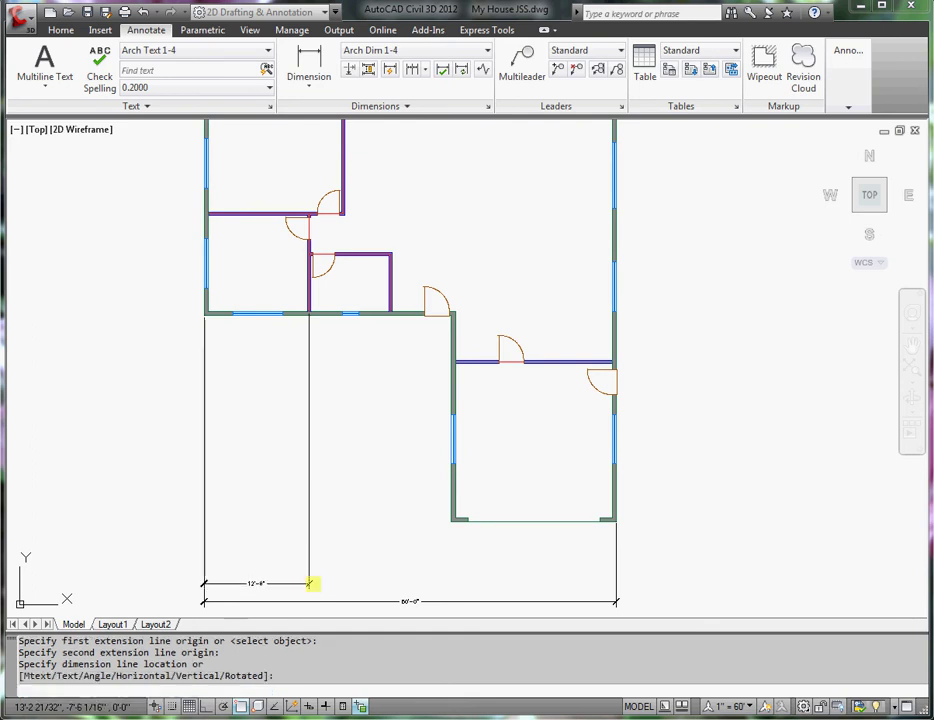
Step: Dimension horizontally between the centrelines of the two interior walls meeting the main house's lower wall, aligned with the preceding bottom dimension
click(312, 58)
scroll(303, 318, up, 4)
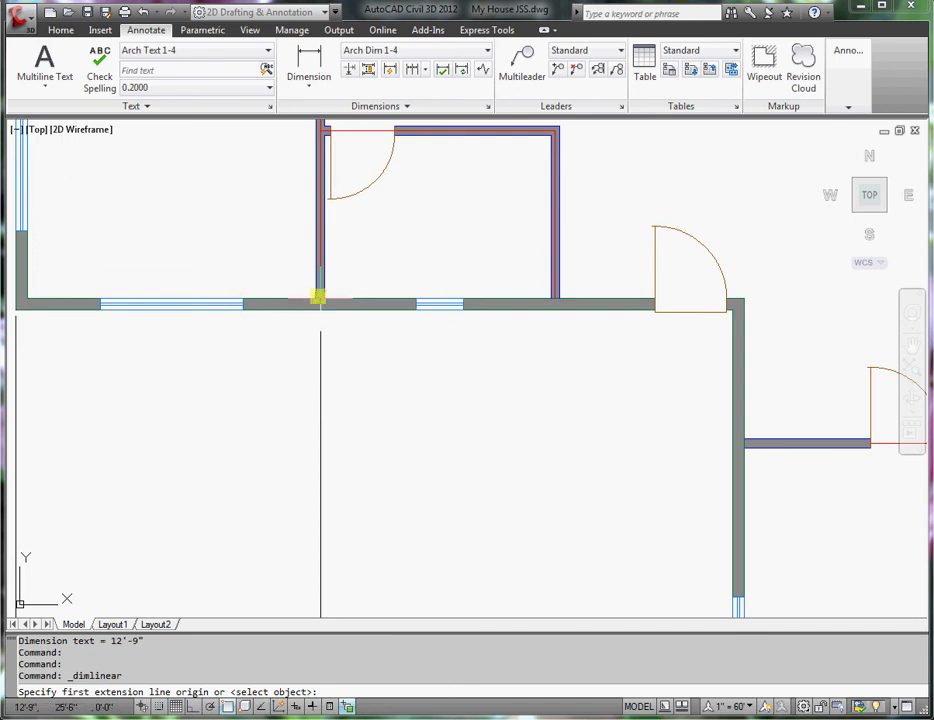
click(318, 297)
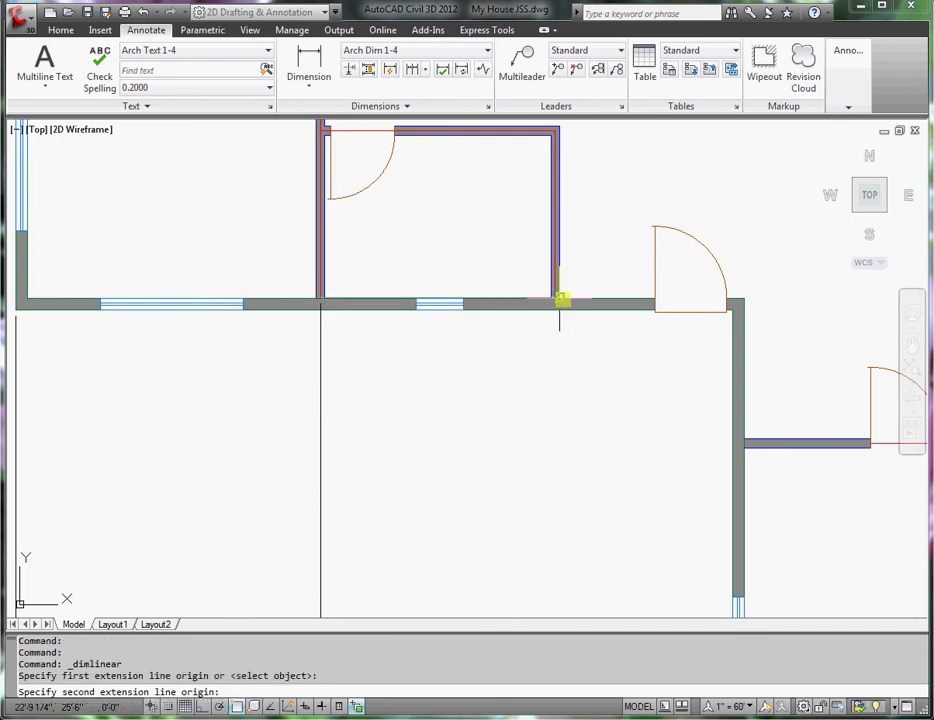
scroll(556, 300, up, 5)
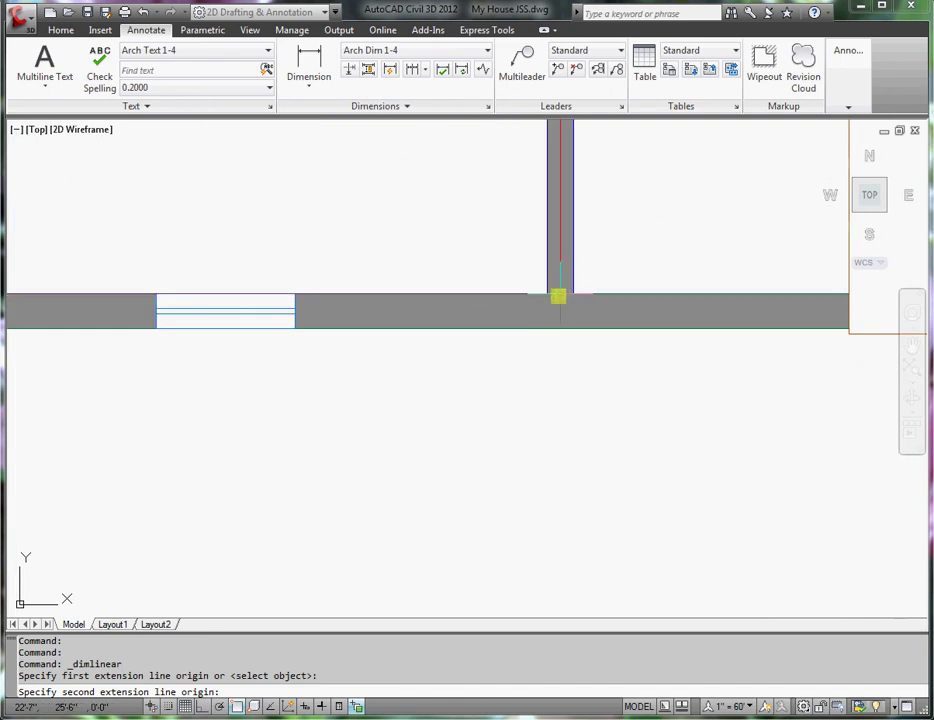
click(558, 297)
scroll(555, 335, down, 5)
middle_drag(532, 452, 550, 278)
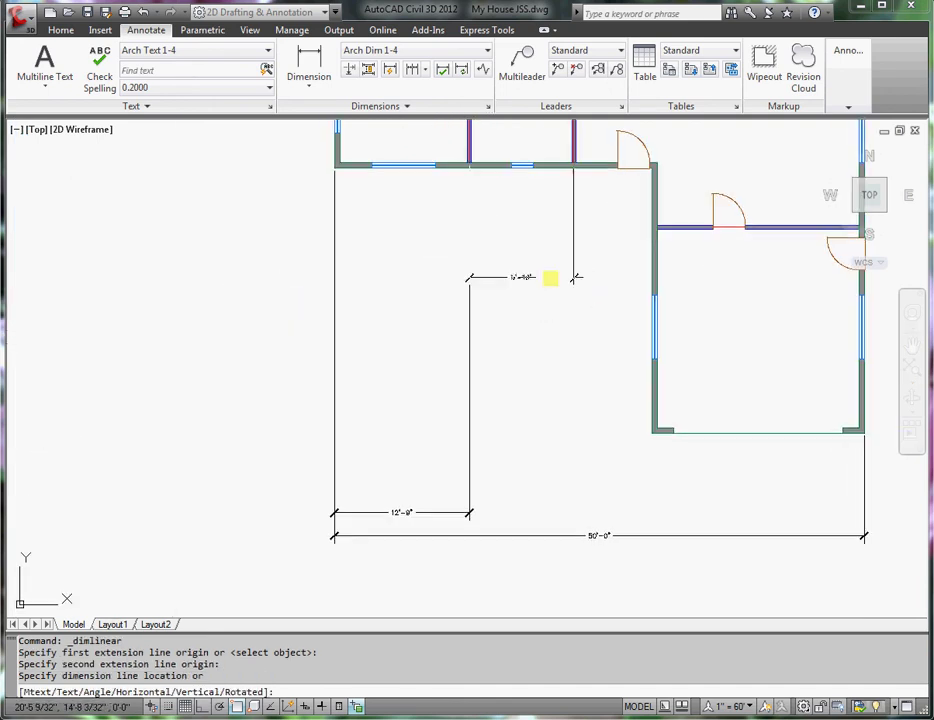
click(472, 512)
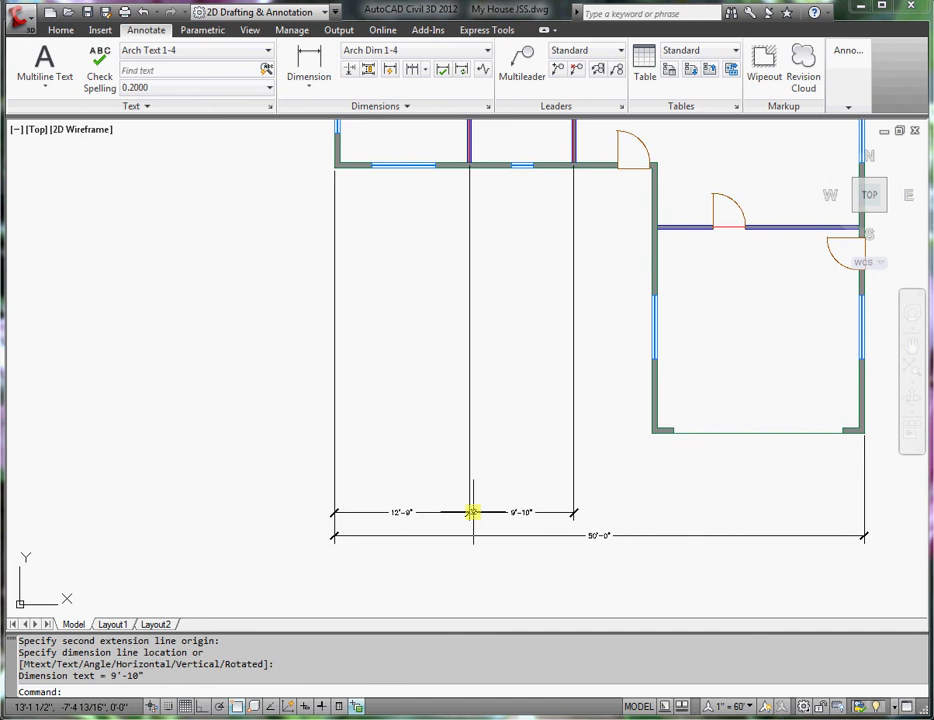
click(302, 72)
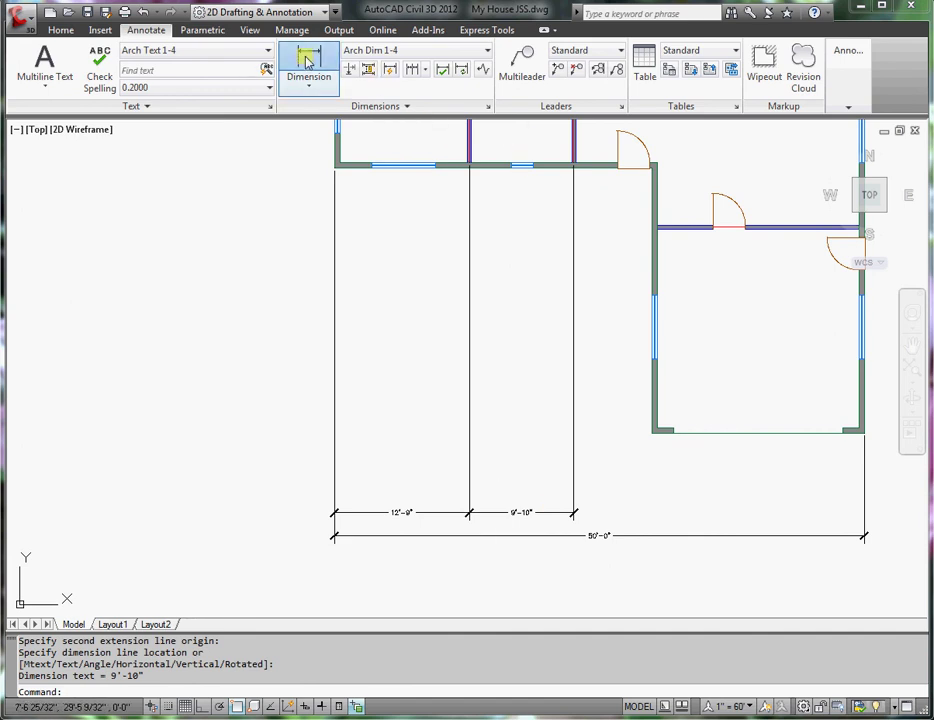
scroll(575, 168, up, 4)
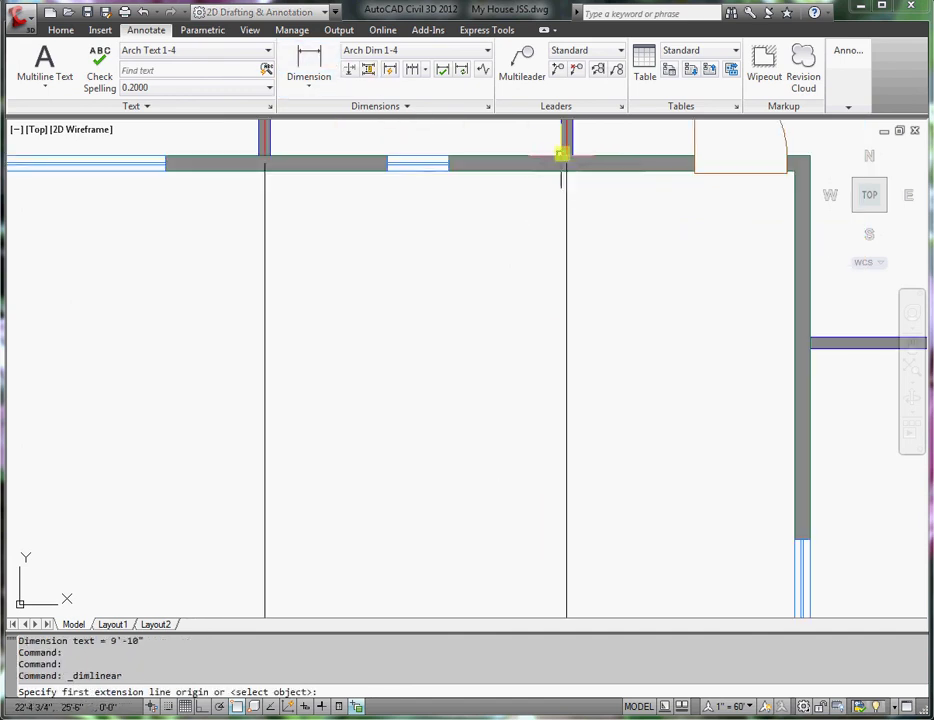
click(566, 152)
scroll(607, 411, down, 5)
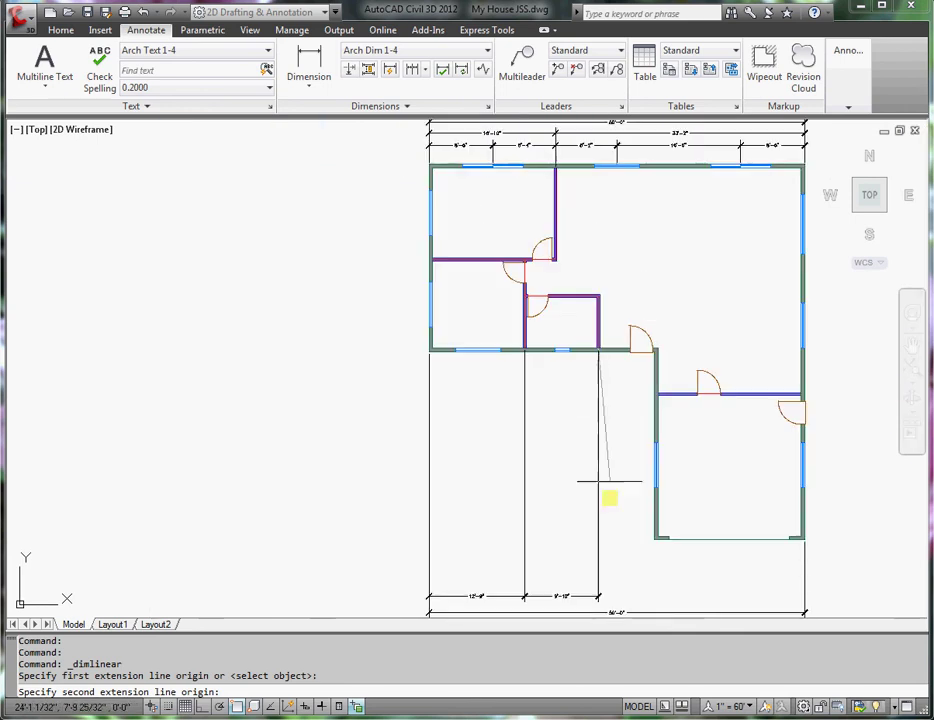
middle_drag(611, 567, 602, 488)
scroll(599, 505, up, 5)
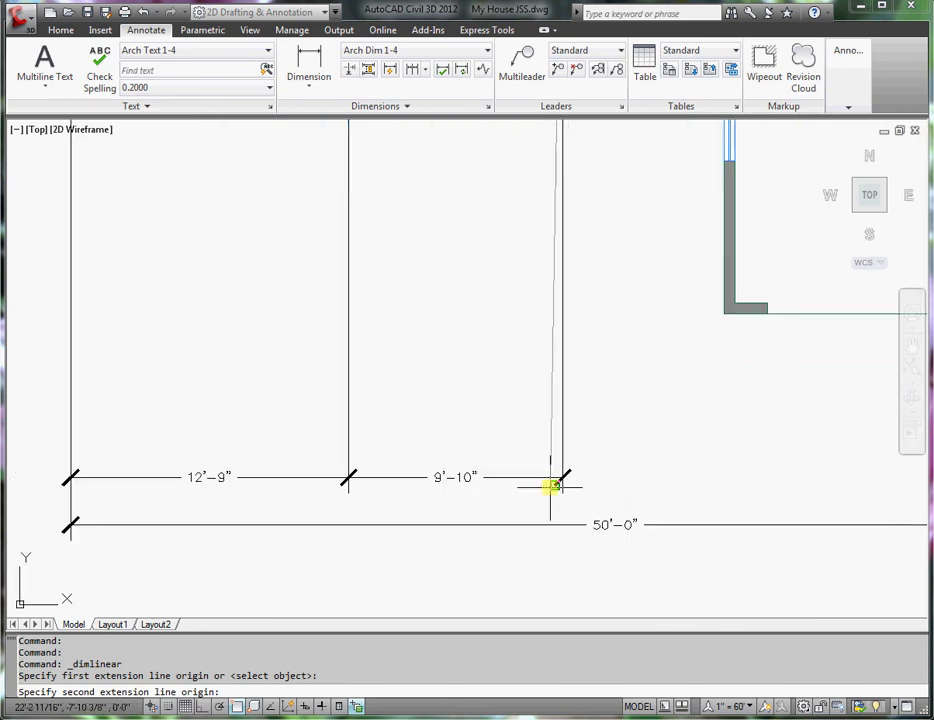
click(564, 478)
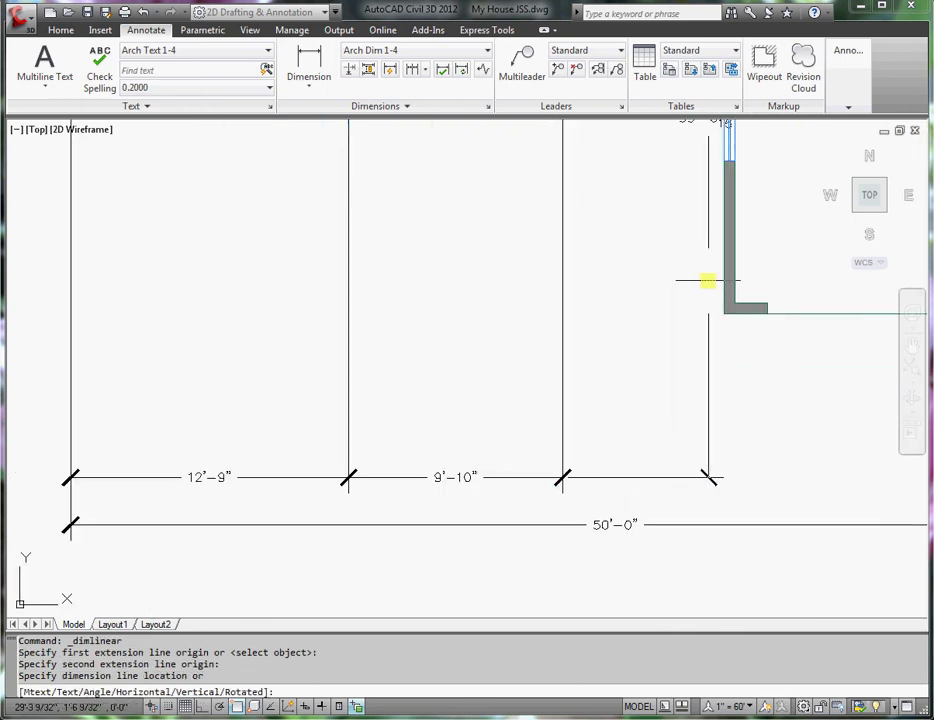
key(Escape)
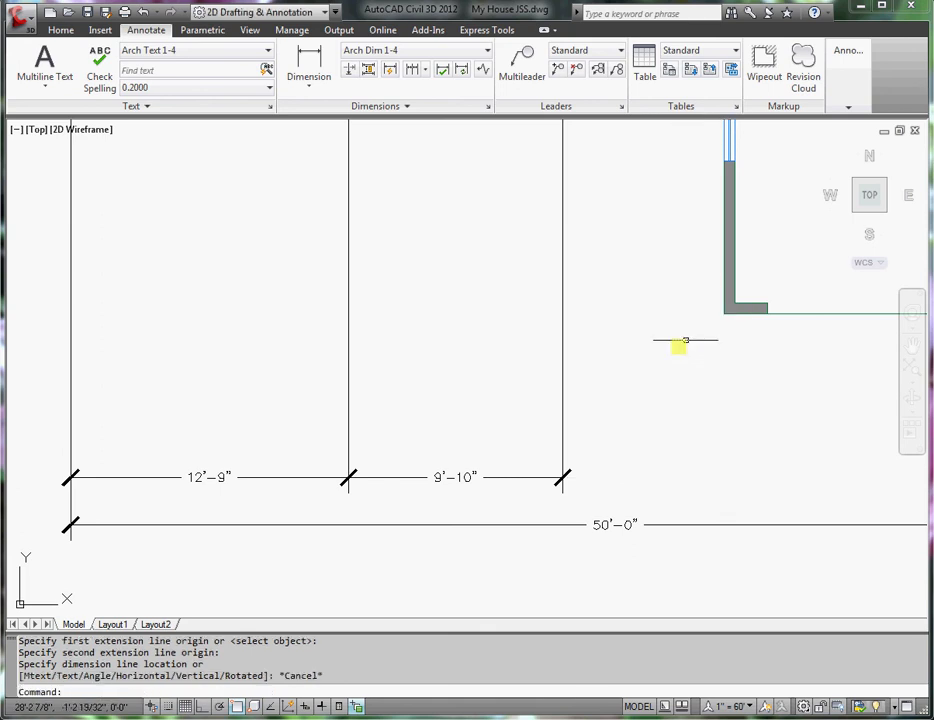
Step: Dimension horizontally from the second interior wall's centreline to the lower wing's lower-left outer corner, continuing the inner bottom dimension row
scroll(635, 370, down, 4)
middle_drag(619, 186, 607, 272)
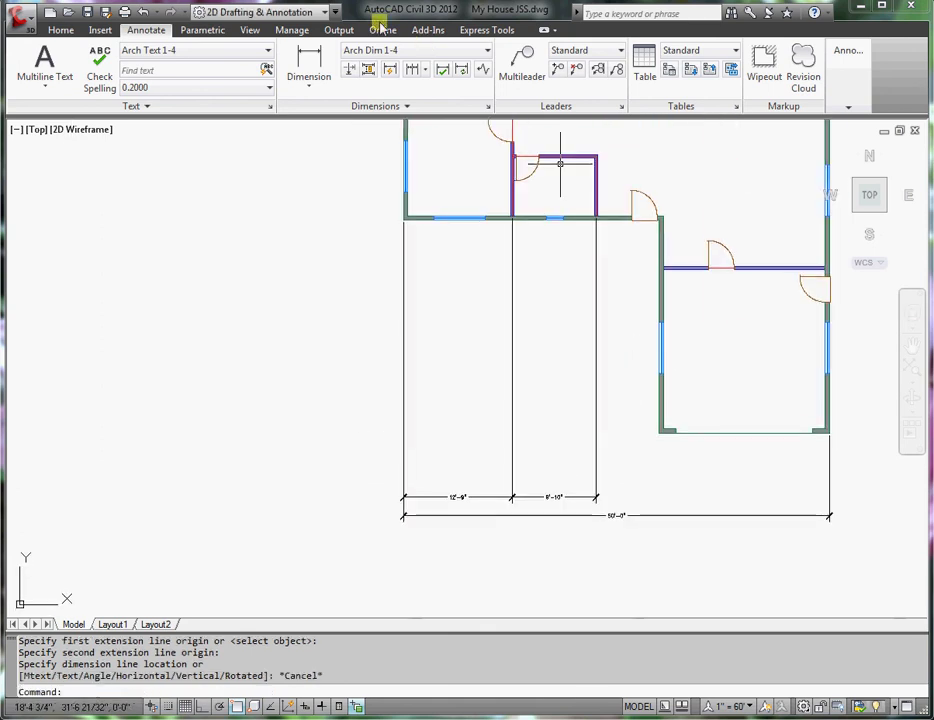
click(308, 66)
scroll(612, 208, up, 3)
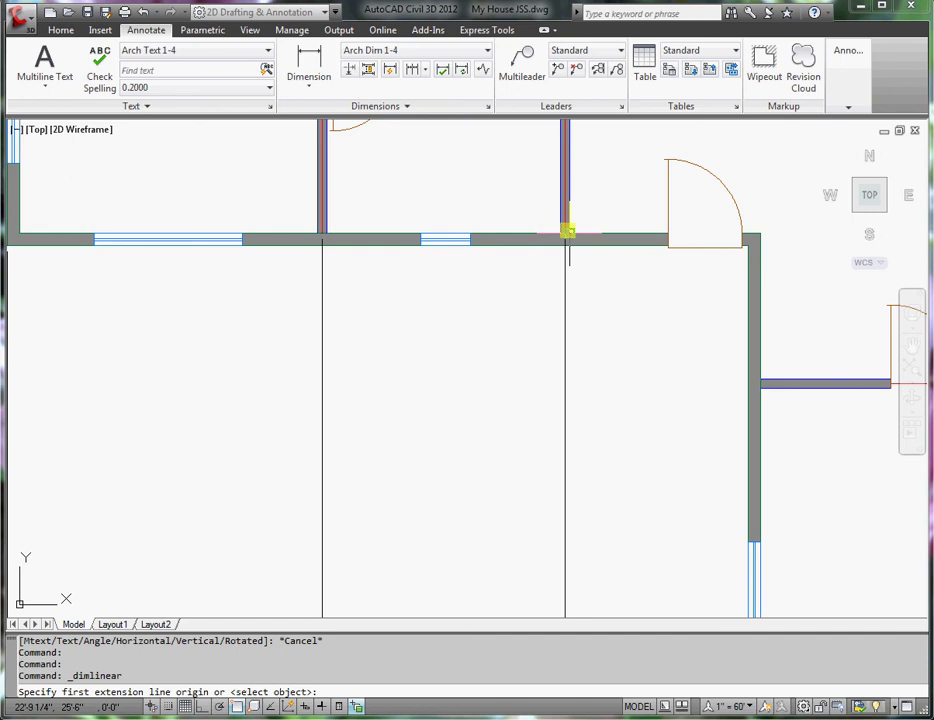
click(565, 233)
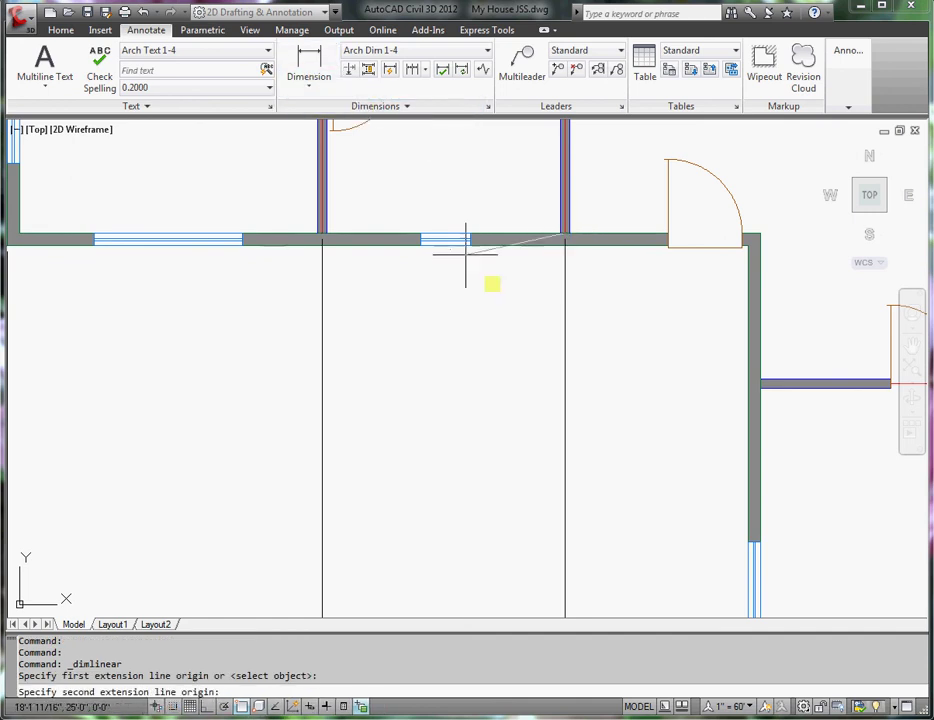
scroll(565, 368, down, 3)
middle_drag(586, 406, 526, 249)
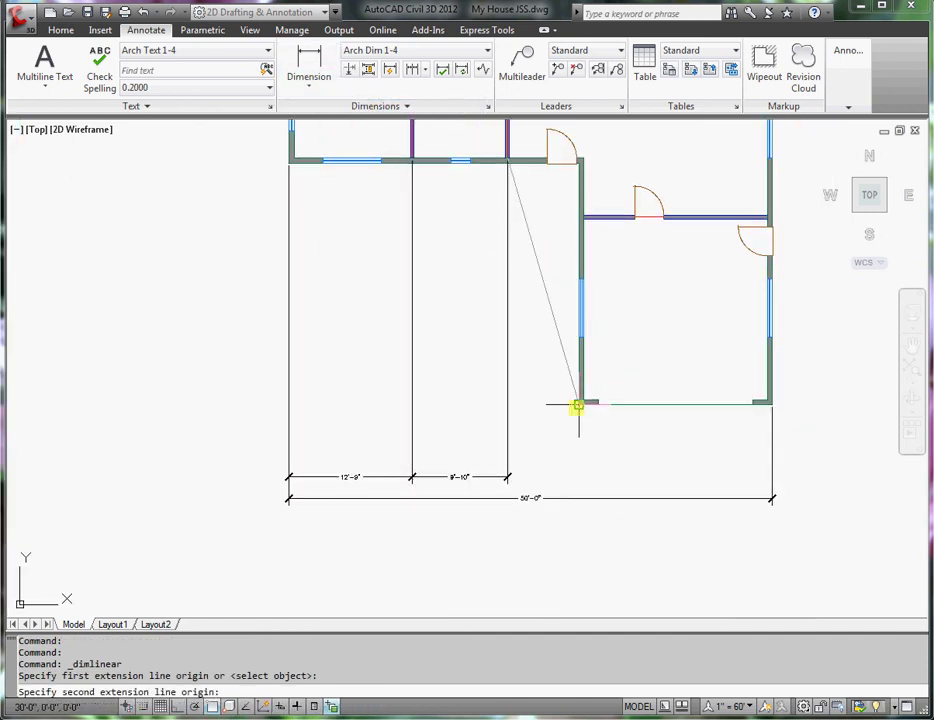
click(578, 405)
click(508, 477)
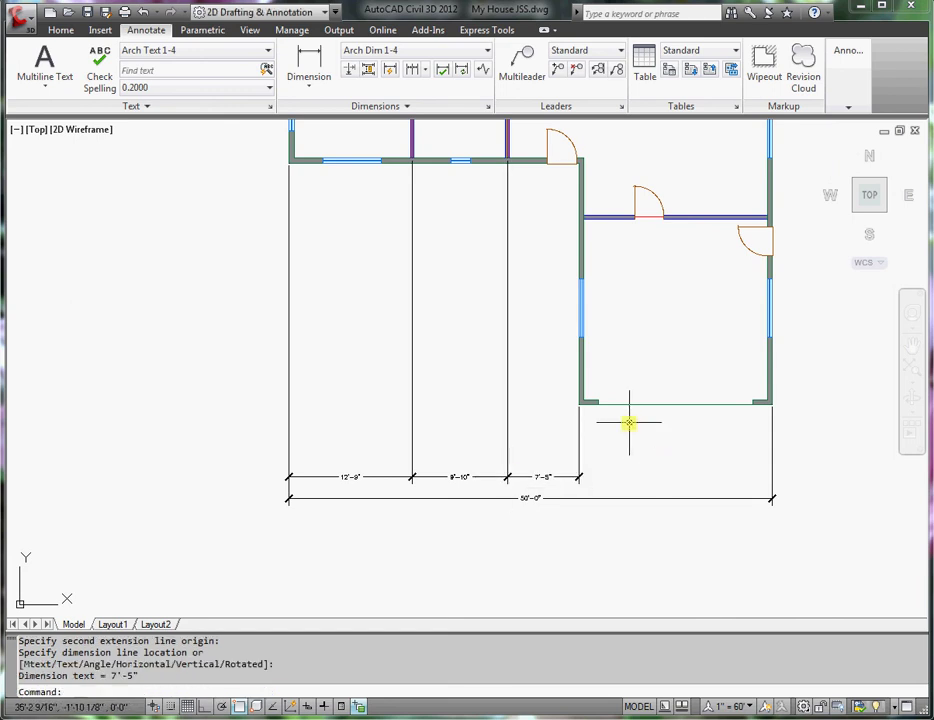
Step: Dimension the lower wing's width between its two bottom outer corners, aligned with the inner bottom dimension row
click(309, 58)
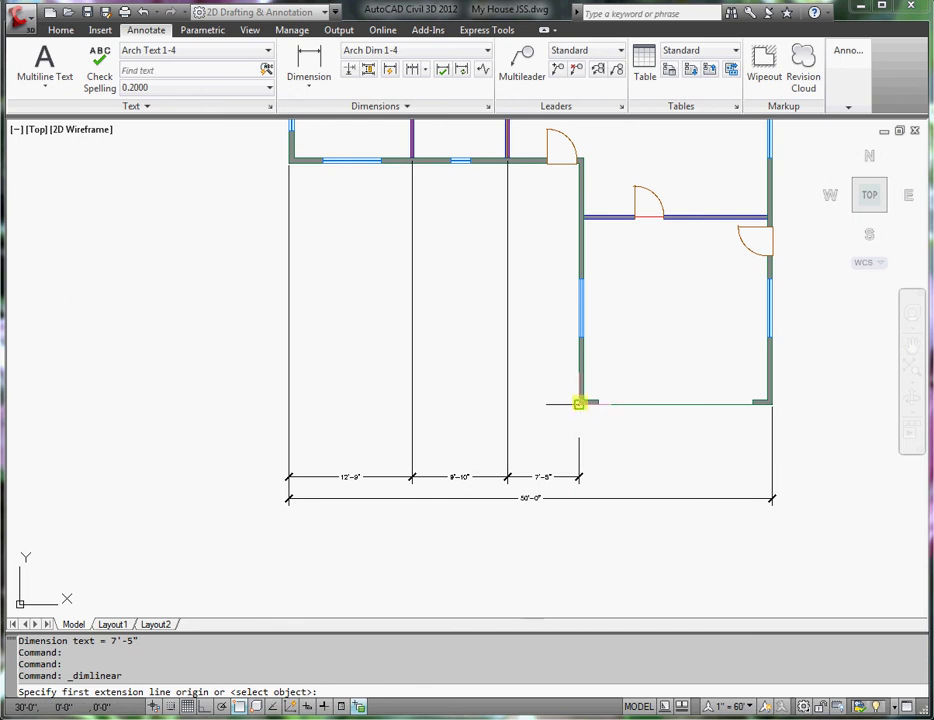
click(578, 404)
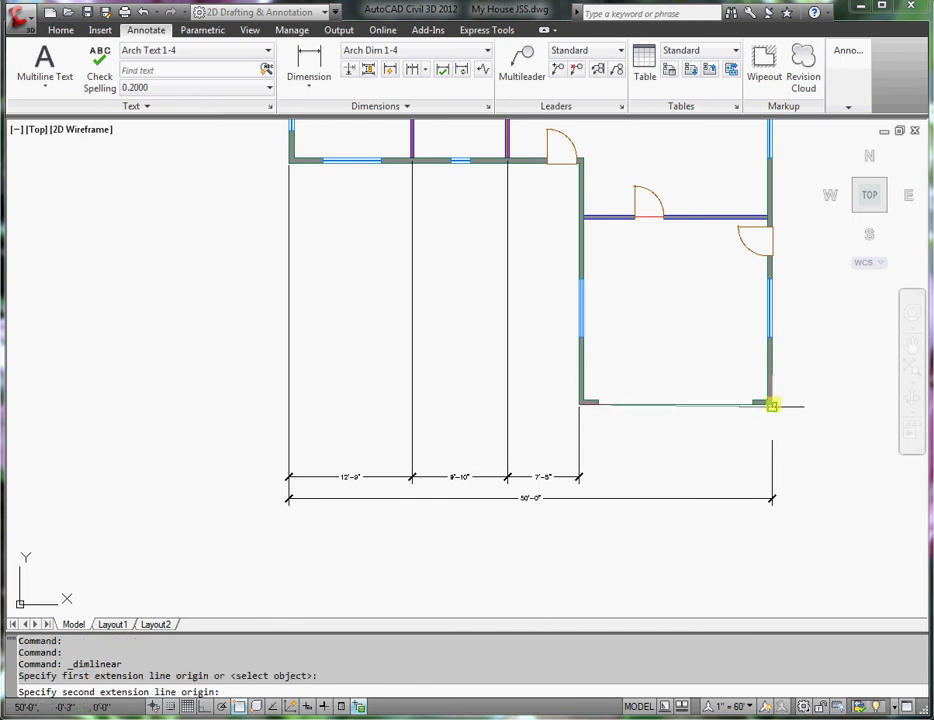
click(772, 404)
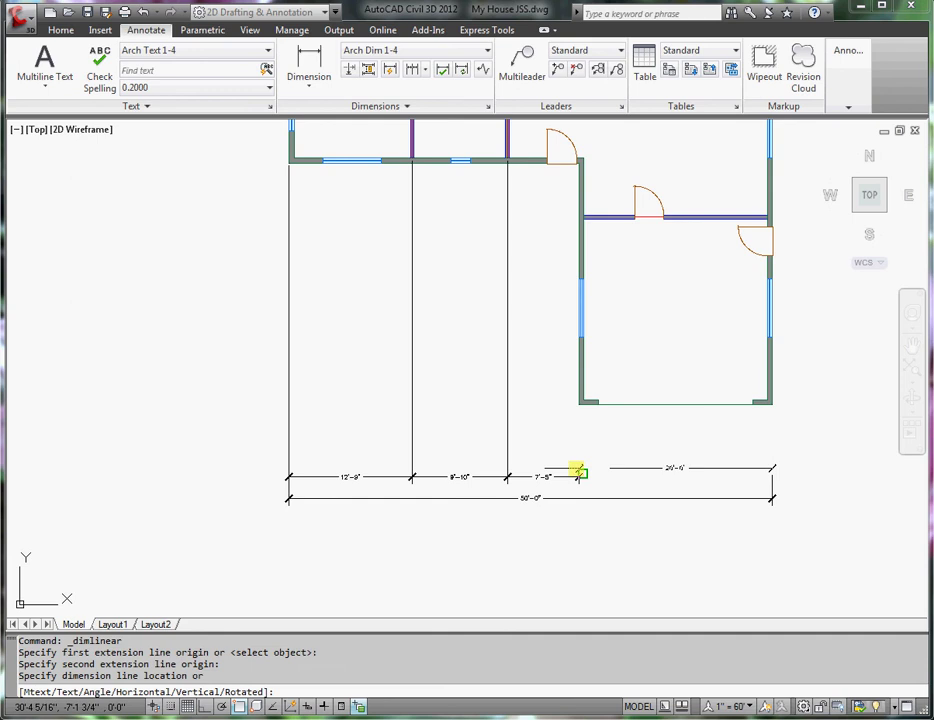
click(578, 477)
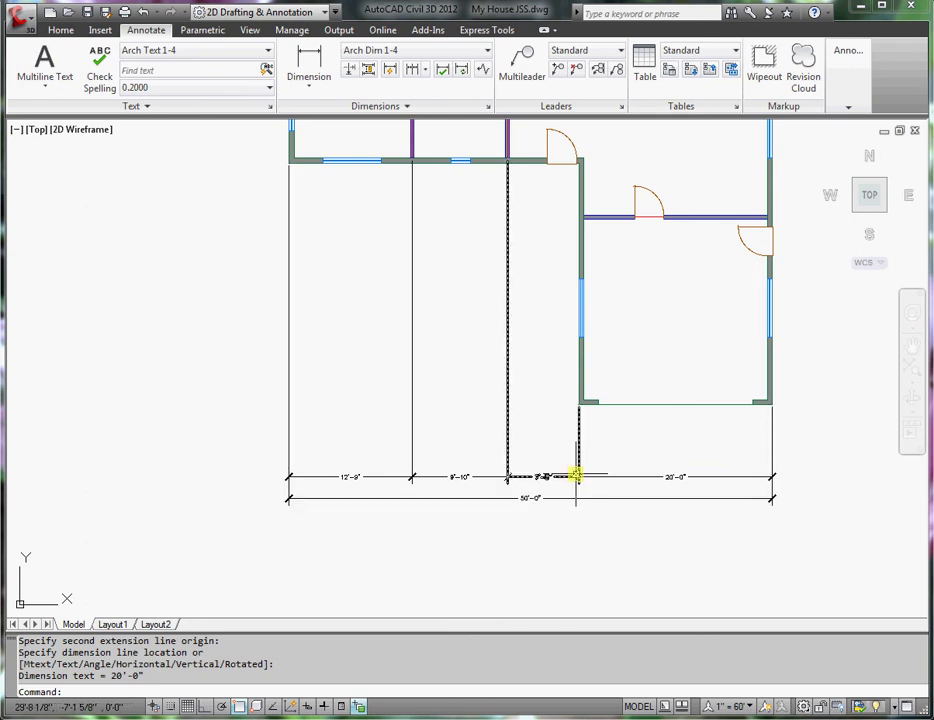
Step: Stretch the overall bottom dimension's end from the lower wing's lower-right outer corner to its lower-left outer corner
click(736, 498)
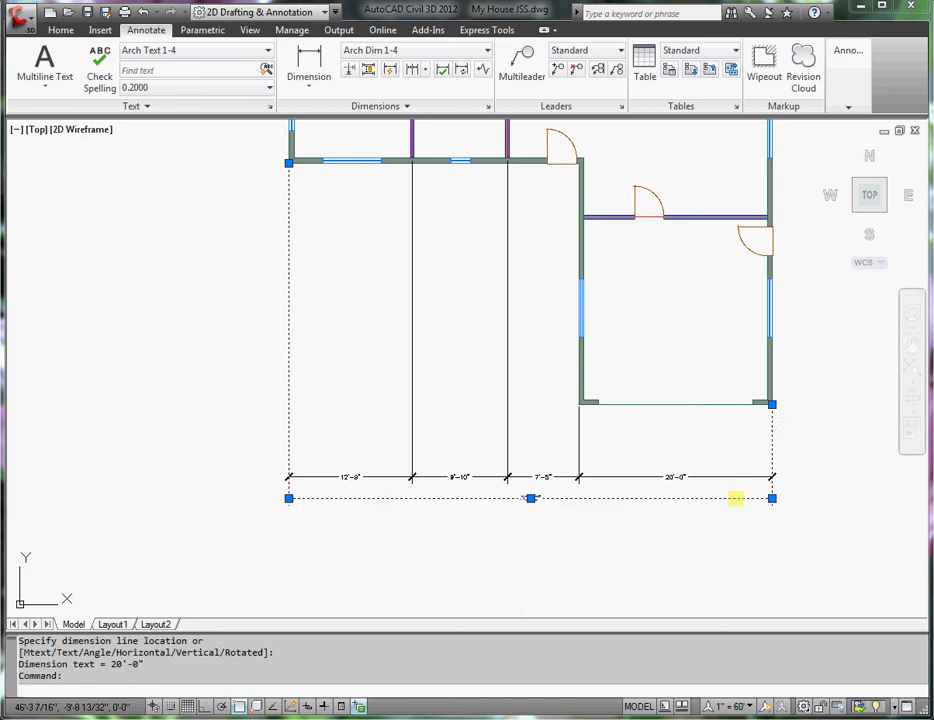
click(772, 404)
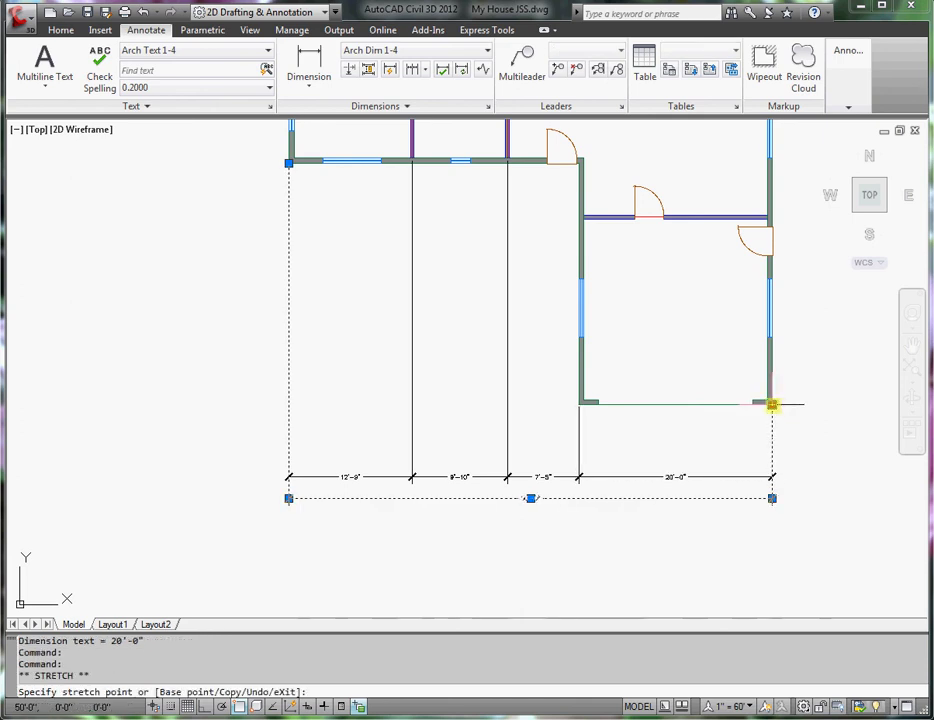
click(578, 404)
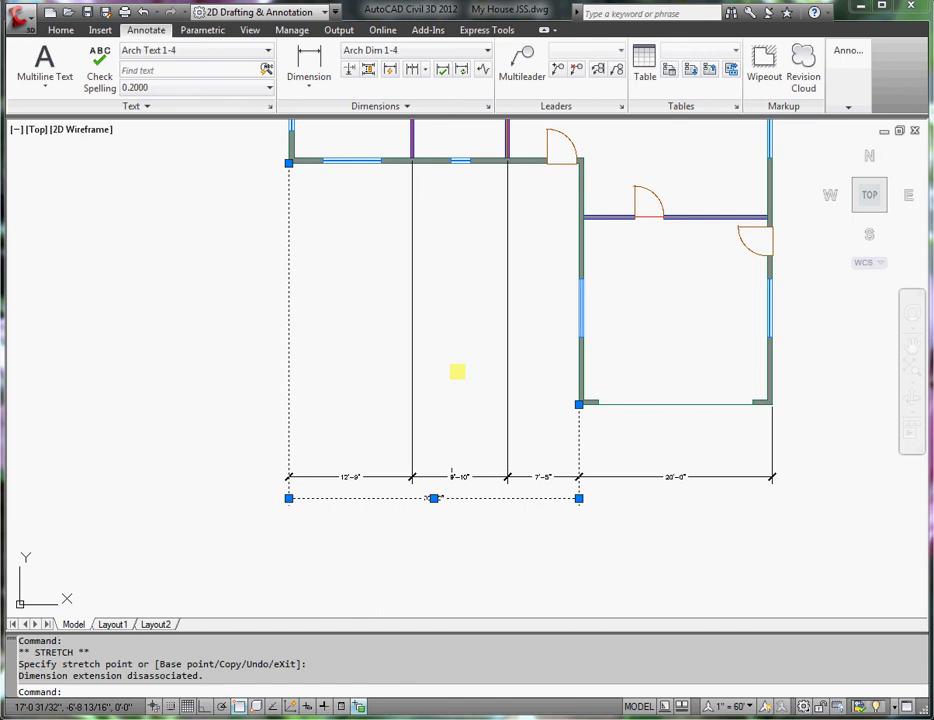
Step: Dimension the lower wing's width in line with the outer bottom row and delete its duplicate in the inner row
click(308, 60)
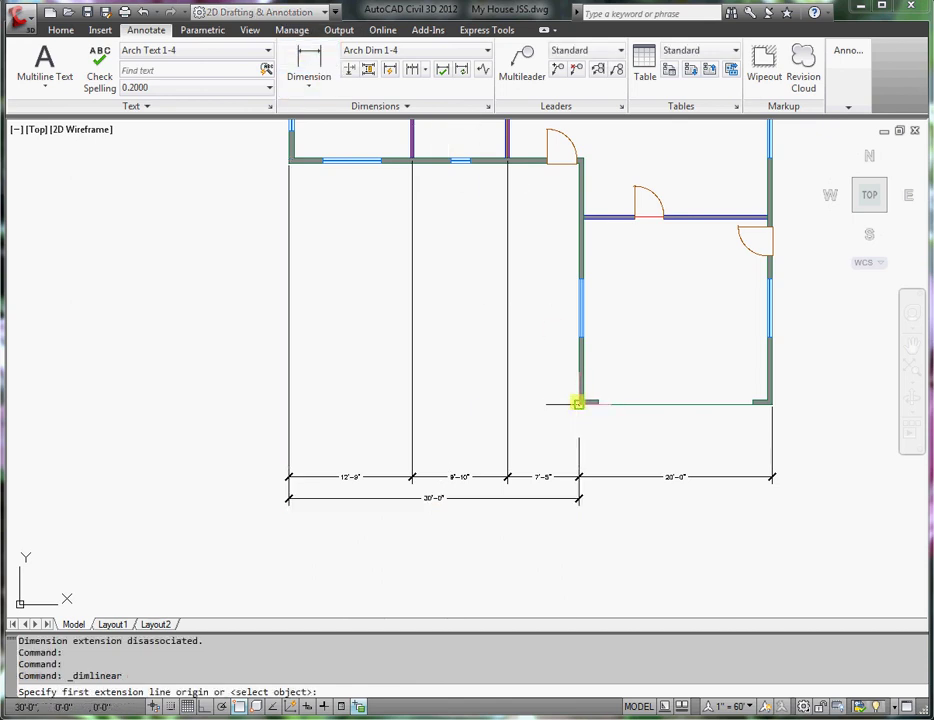
click(578, 404)
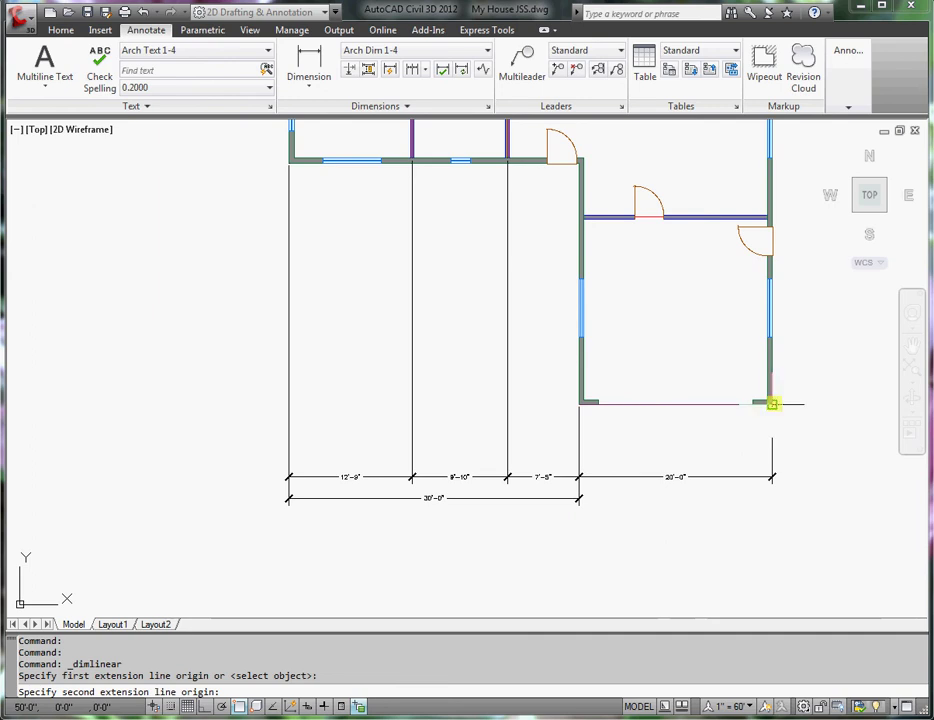
click(772, 404)
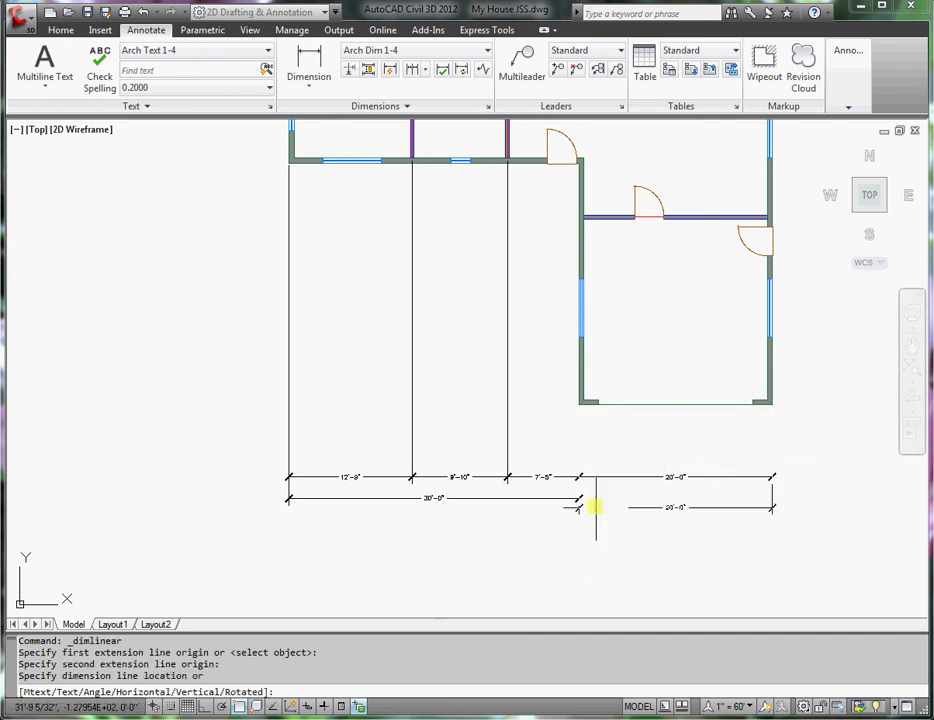
click(578, 498)
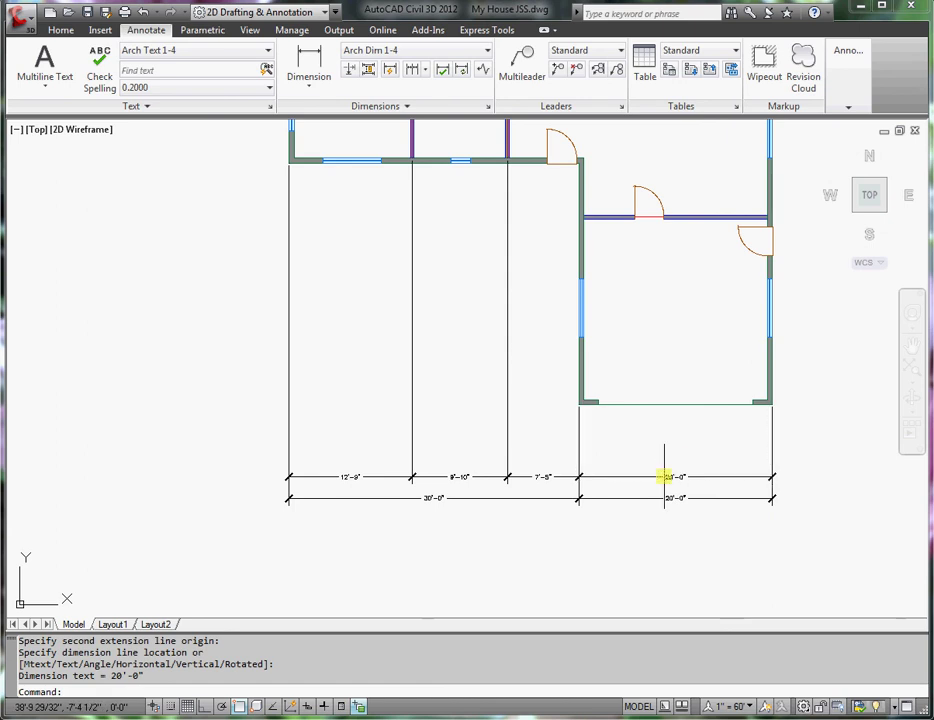
click(663, 476)
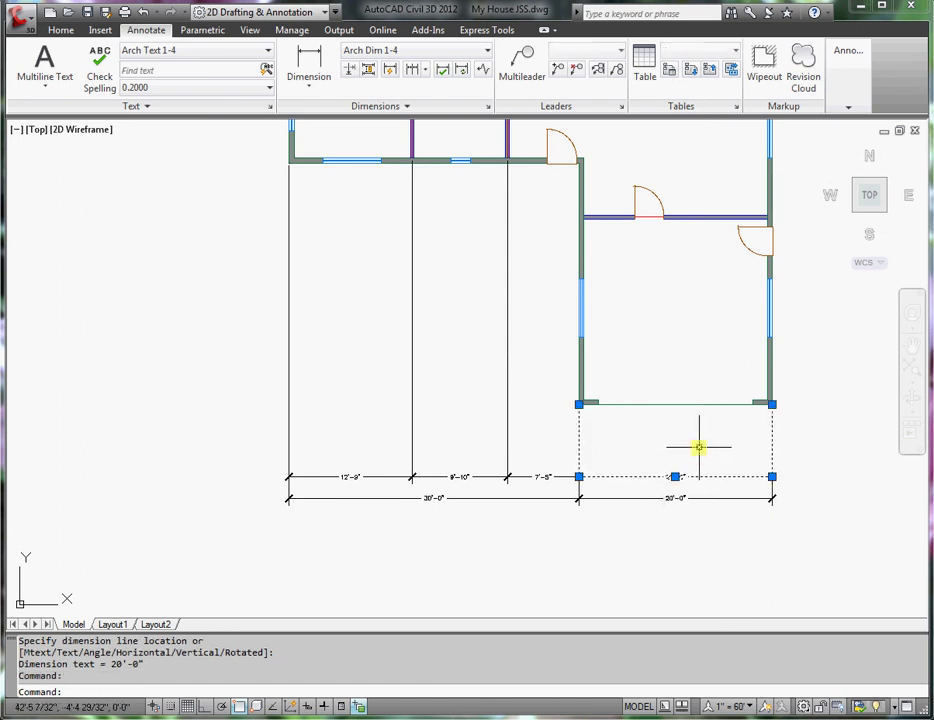
key(Delete)
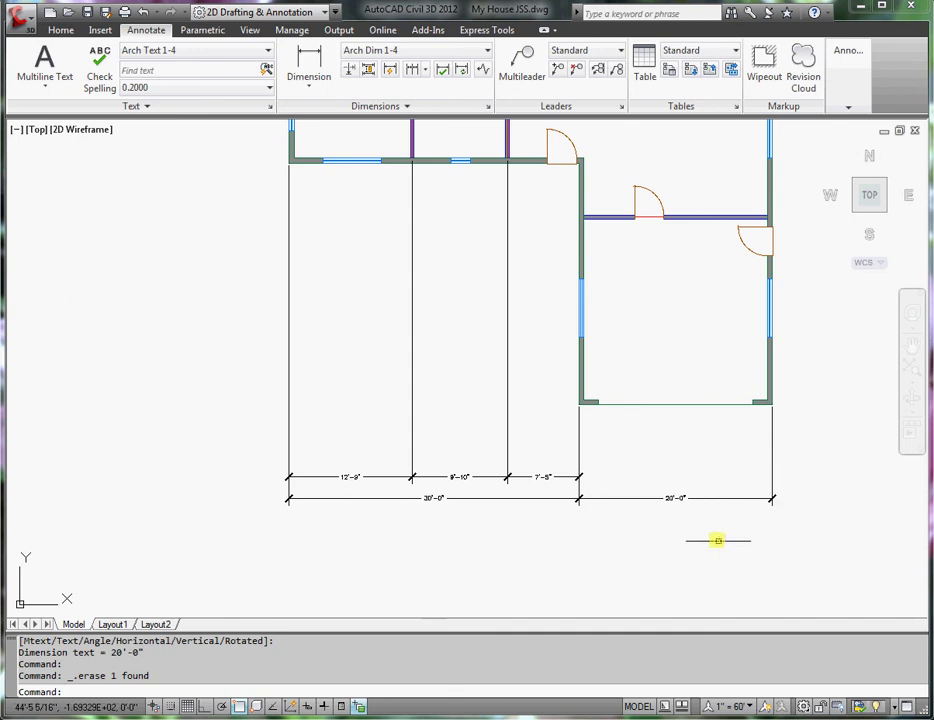
Step: Dimension vertically from the lower wing's lower-left outer corner to the main house's lower-left outer corner, placed left of the house
mouse_move(554, 385)
middle_down()
mouse_move(594, 417)
mouse_move(617, 417)
middle_up()
scroll(617, 417, down, 2)
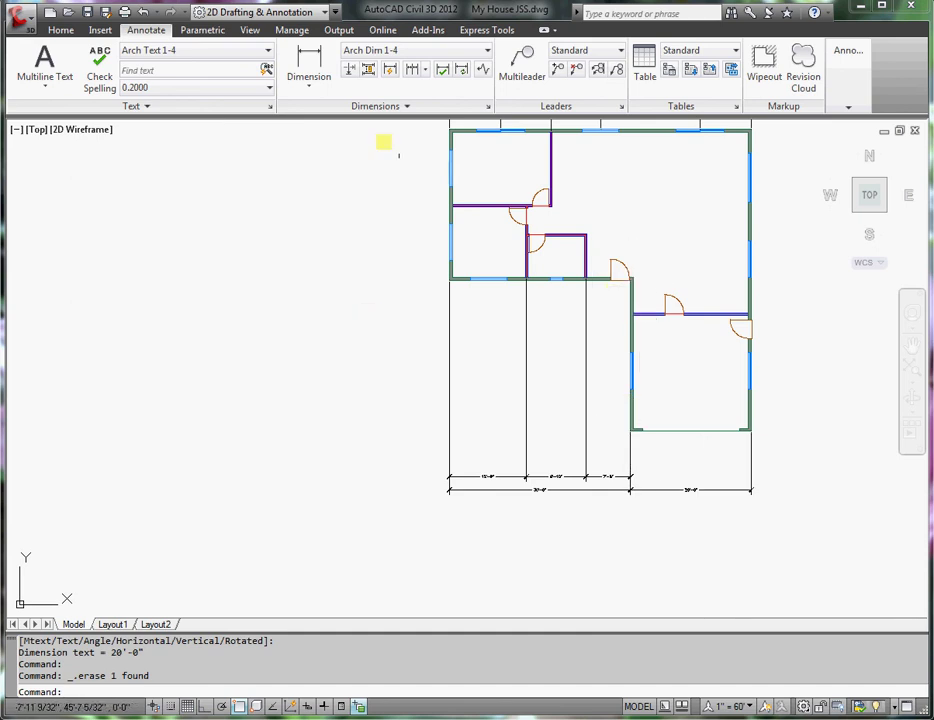
click(320, 64)
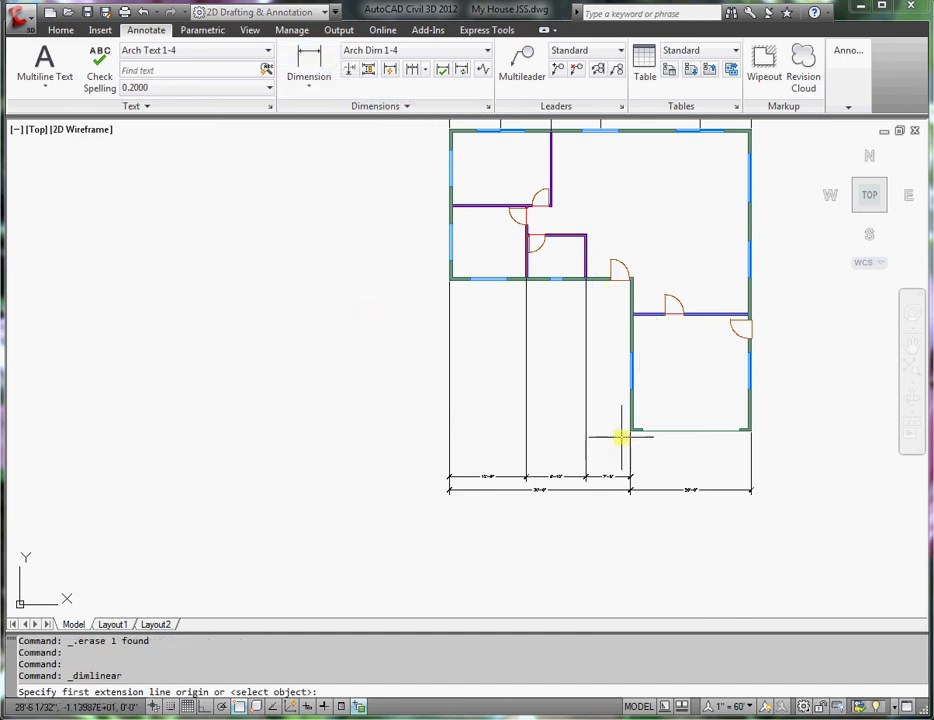
scroll(621, 437, up, 3)
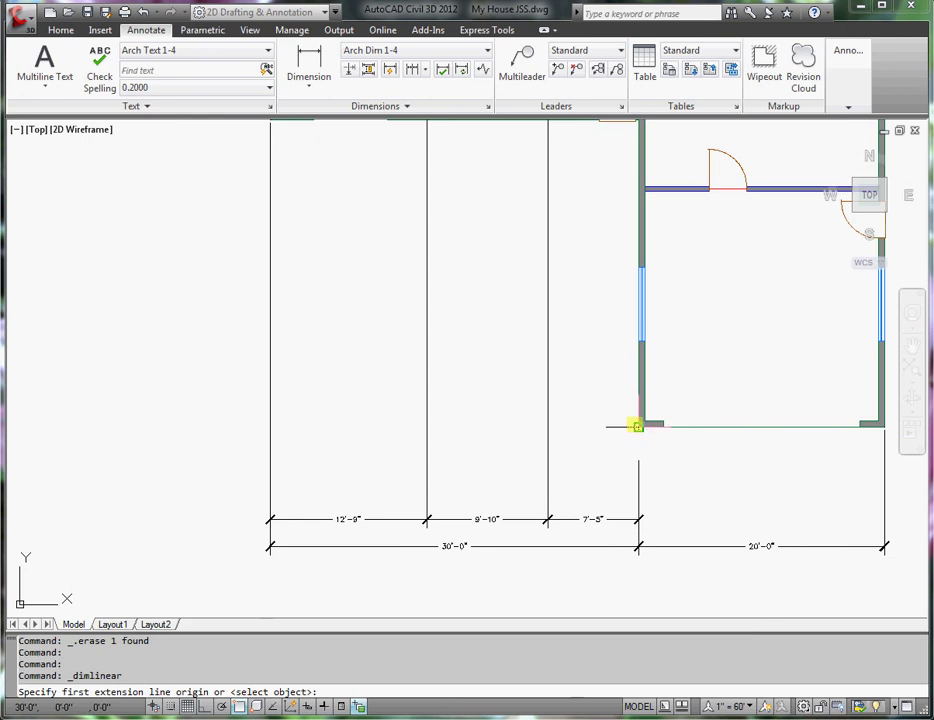
click(637, 426)
scroll(527, 357, down, 2)
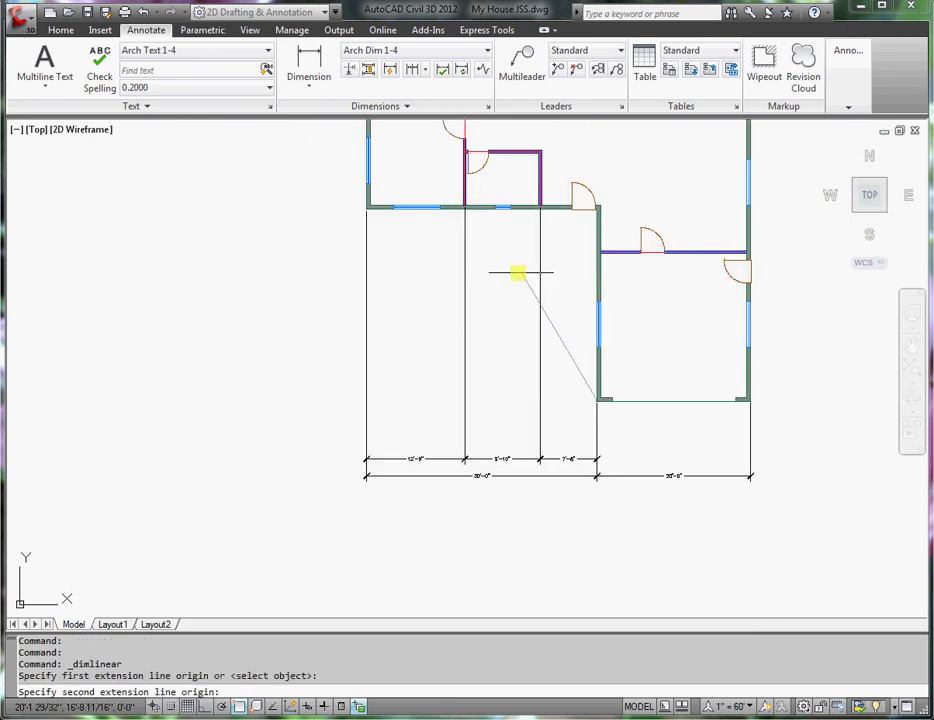
scroll(366, 208, up, 6)
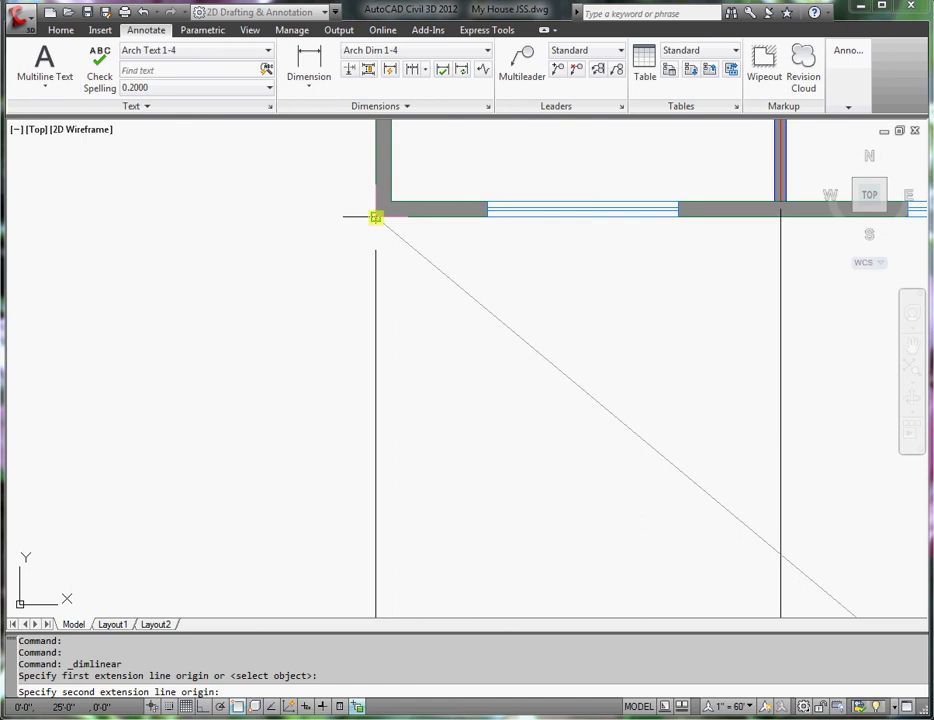
click(376, 208)
scroll(435, 428, down, 2)
scroll(435, 432, down, 3)
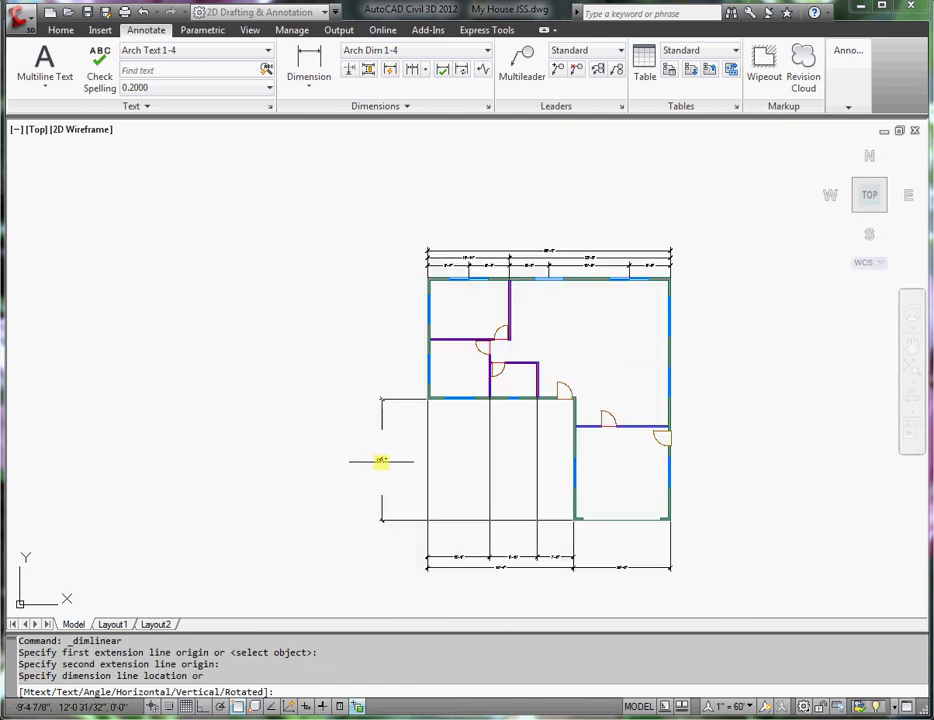
click(381, 461)
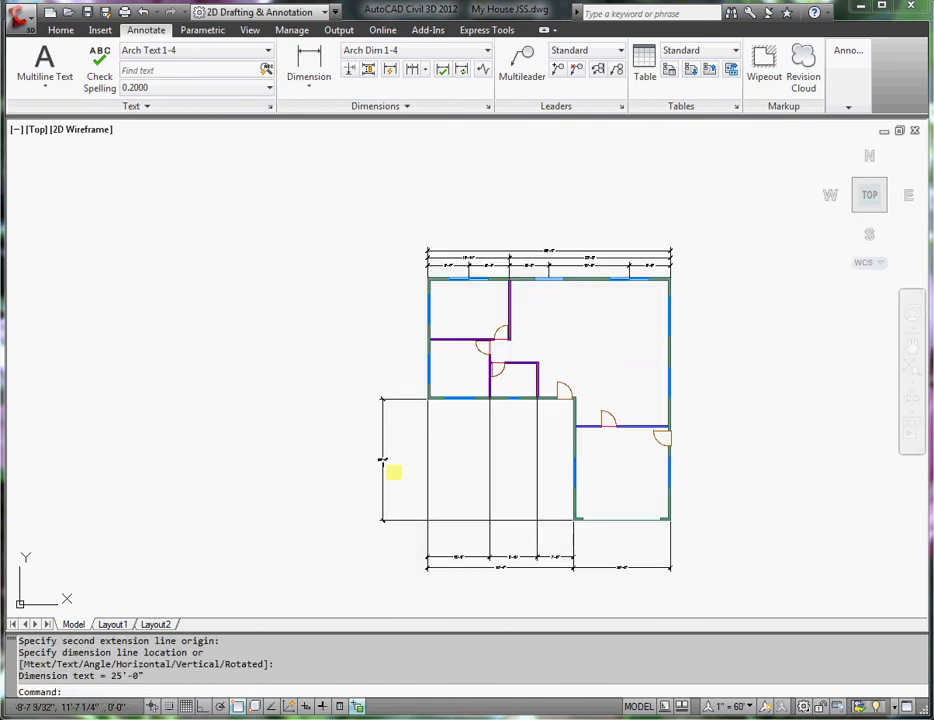
Step: Dimension the main house's left wall vertically between its lower and upper outer corners, aligned with the wing's vertical dimension
click(307, 58)
scroll(392, 371, up, 3)
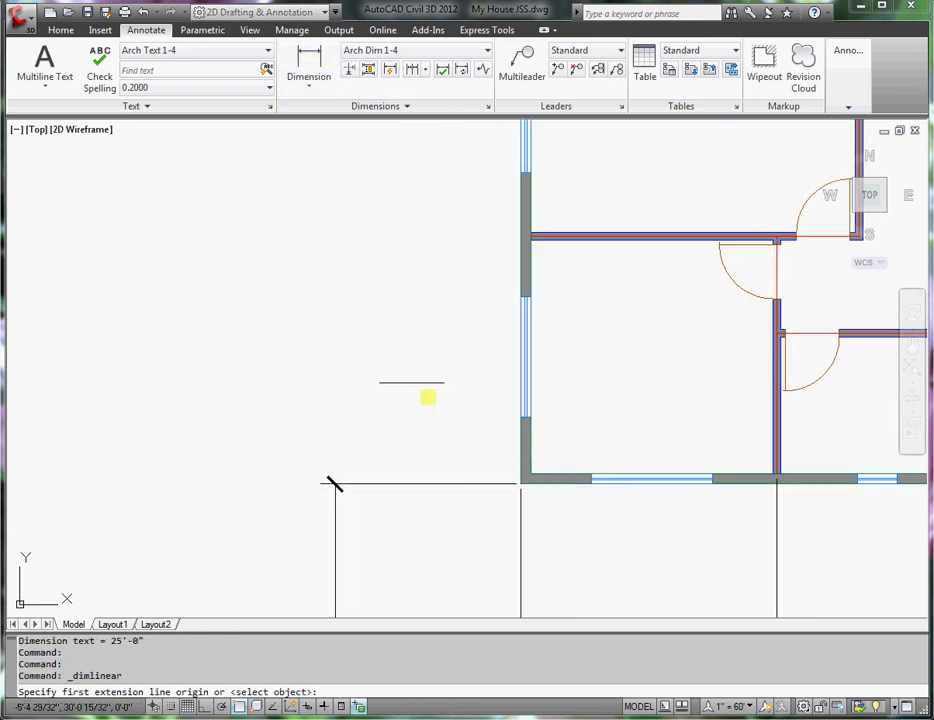
click(523, 483)
scroll(486, 417, down, 4)
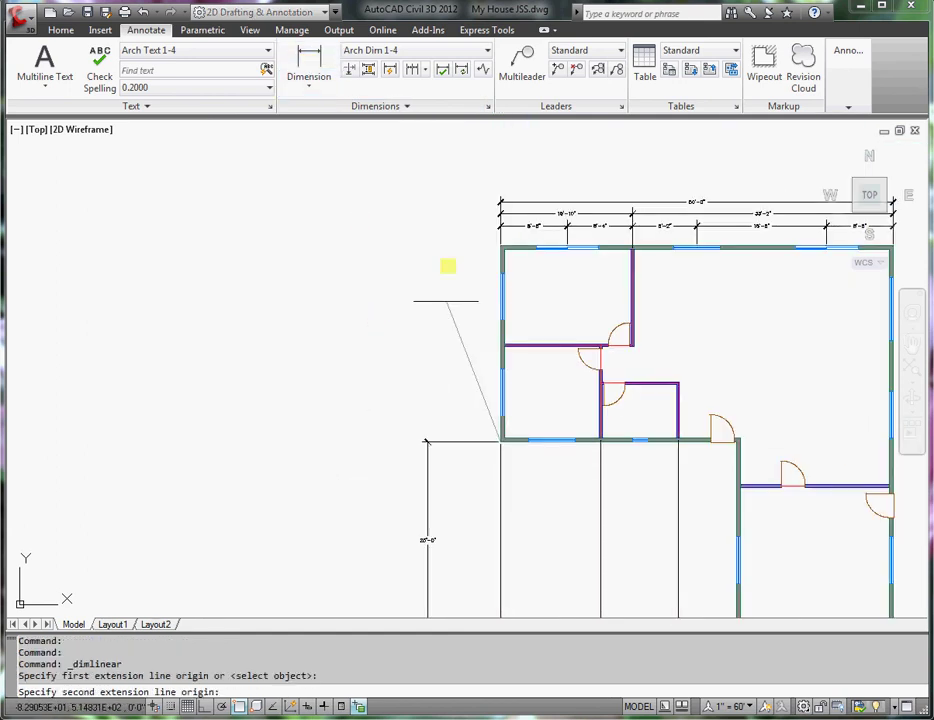
click(499, 245)
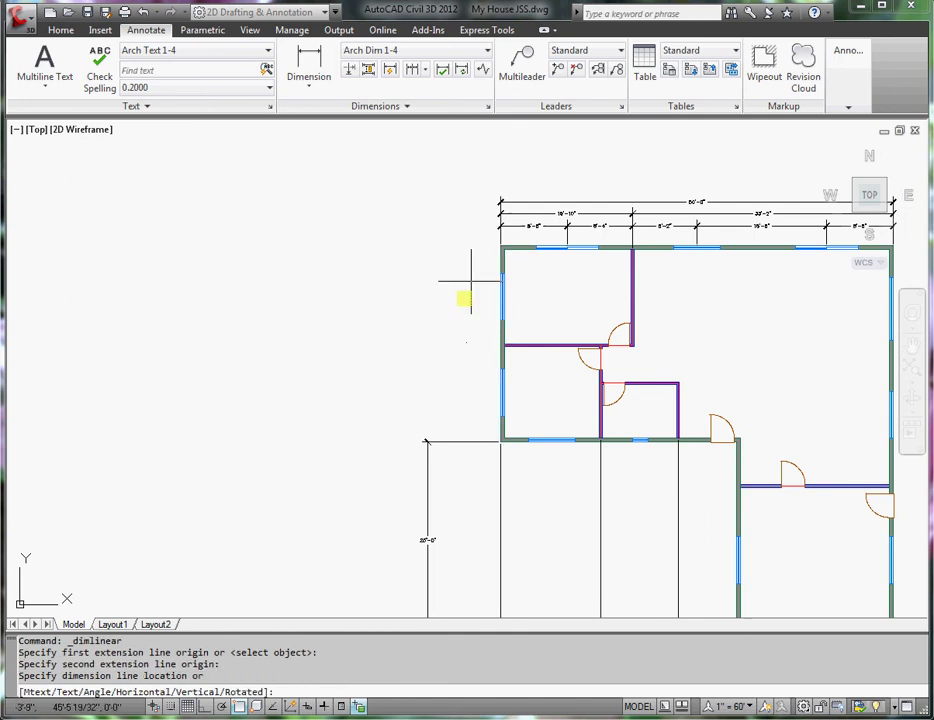
click(427, 440)
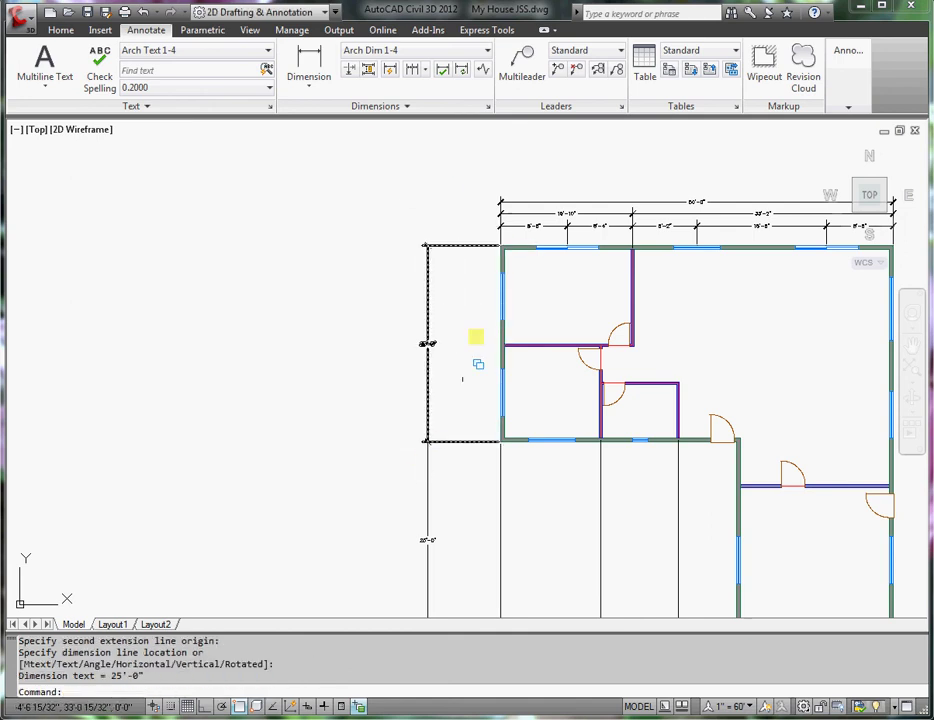
Step: Dimension vertically from the main house's lower-left outer corner to the horizontal interior wall's centreline, placed just inside the overall left dimension
click(305, 62)
scroll(501, 449, up, 5)
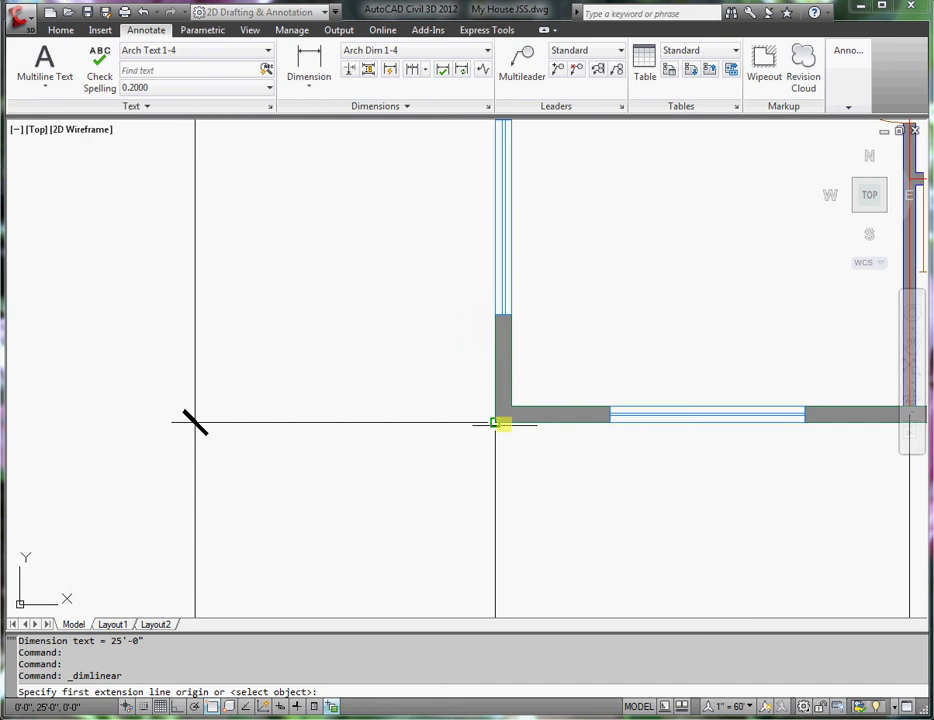
click(495, 421)
scroll(484, 409, down, 5)
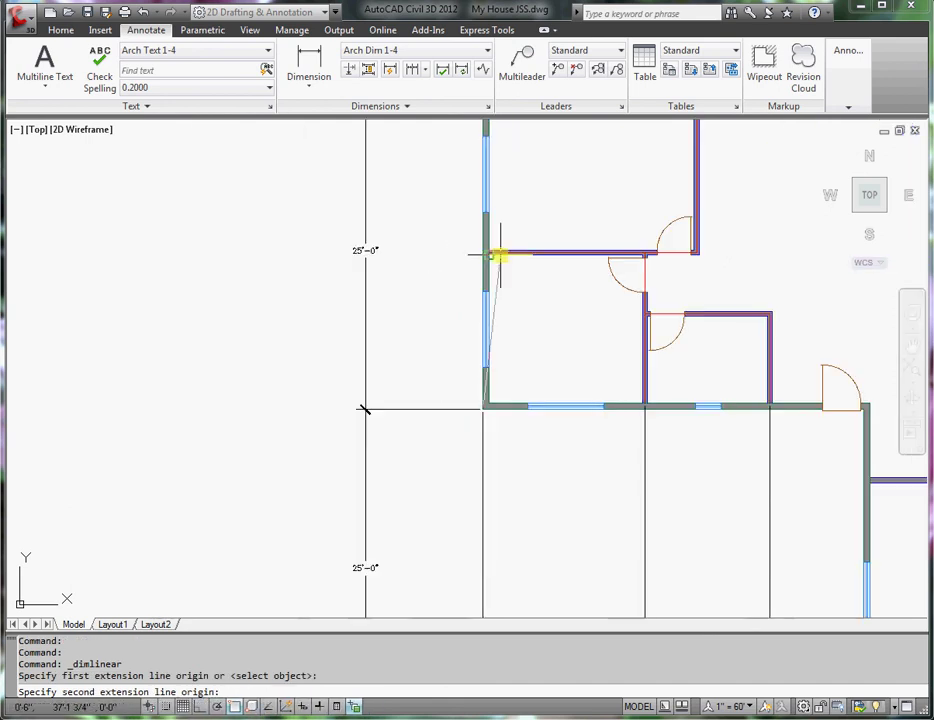
scroll(445, 253, up, 5)
click(449, 252)
scroll(339, 315, down, 5)
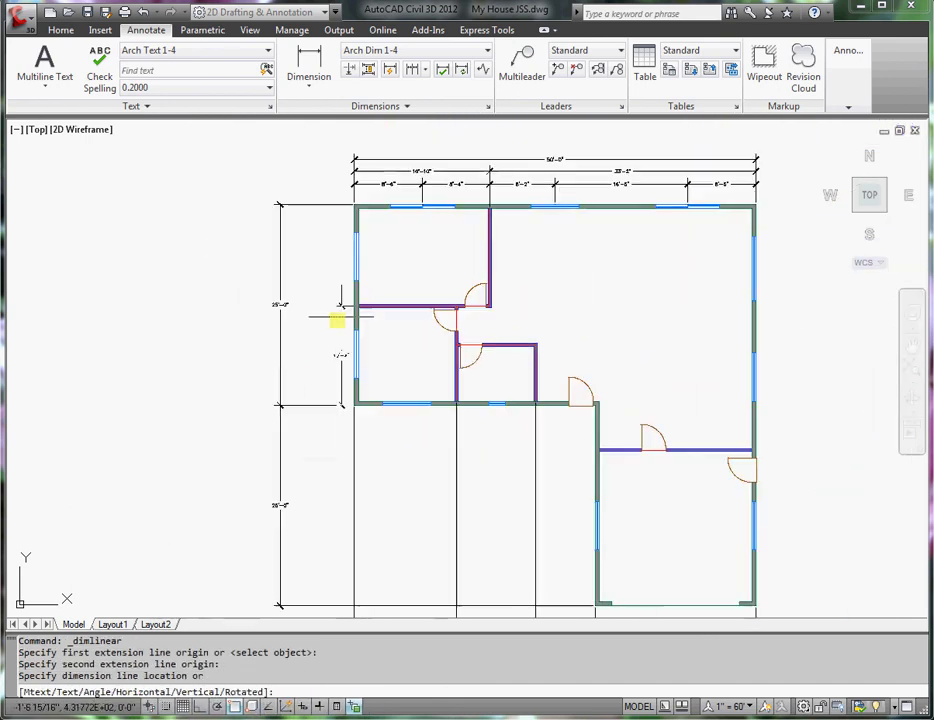
click(301, 357)
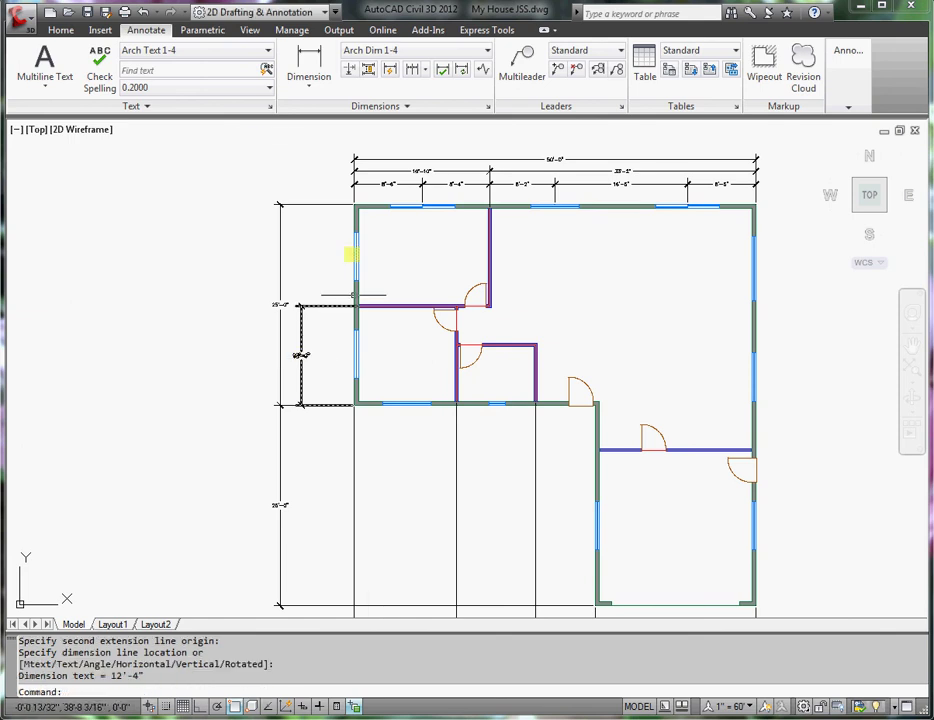
Step: Dimension vertically from the horizontal interior wall's centreline to the main house's upper-left outer corner, continuing the inner left dimension row
click(309, 58)
scroll(357, 280, up, 5)
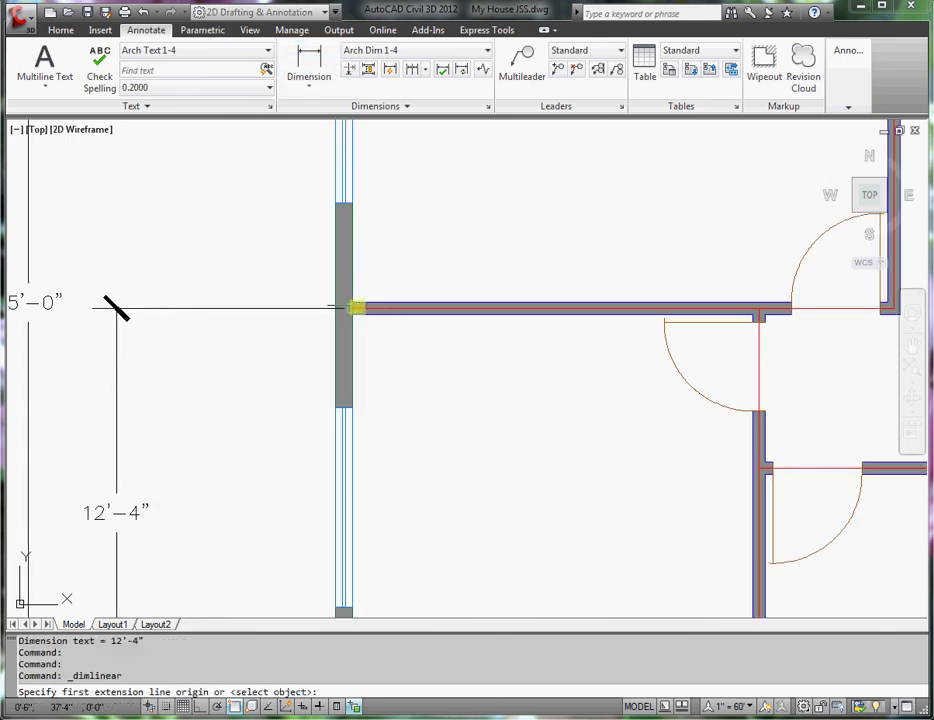
click(351, 306)
scroll(300, 290, down, 2)
scroll(292, 285, down, 4)
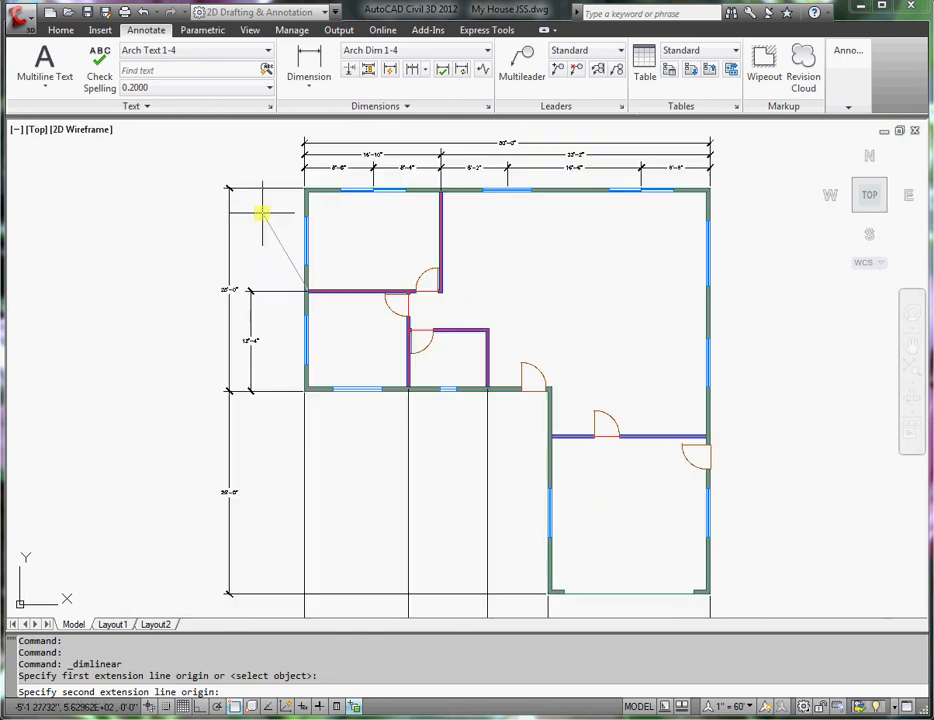
click(305, 187)
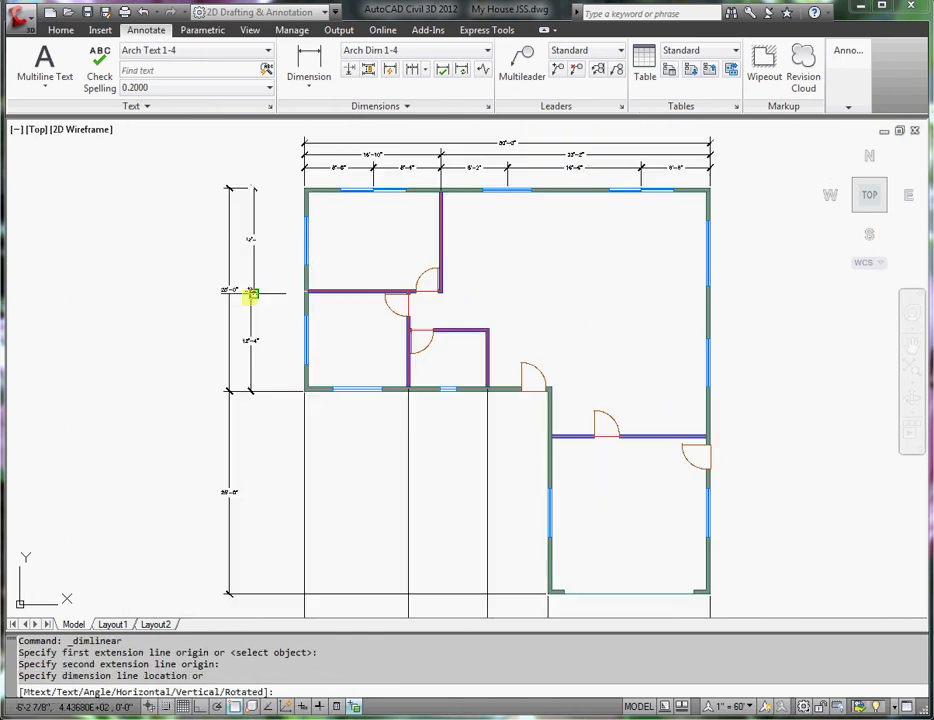
click(250, 290)
scroll(619, 432, down, 2)
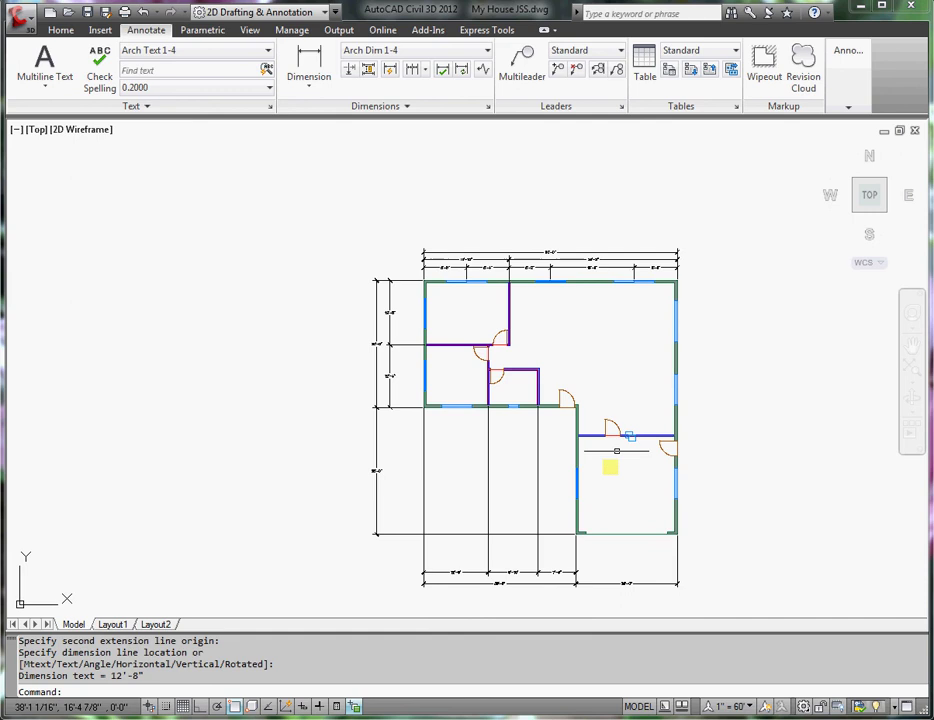
middle_drag(567, 409, 503, 362)
scroll(484, 342, up, 3)
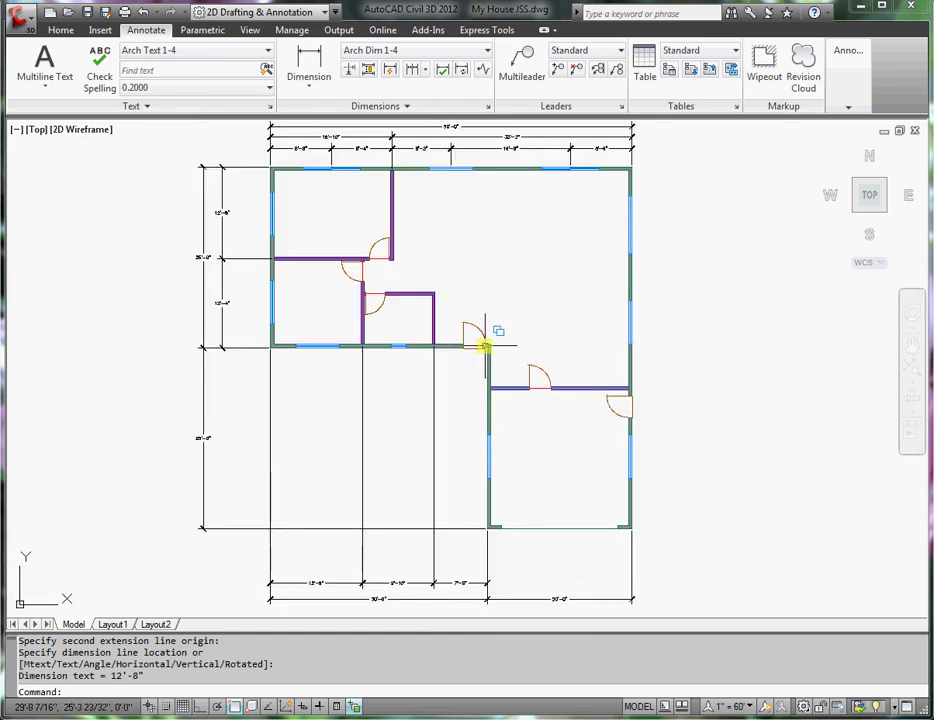